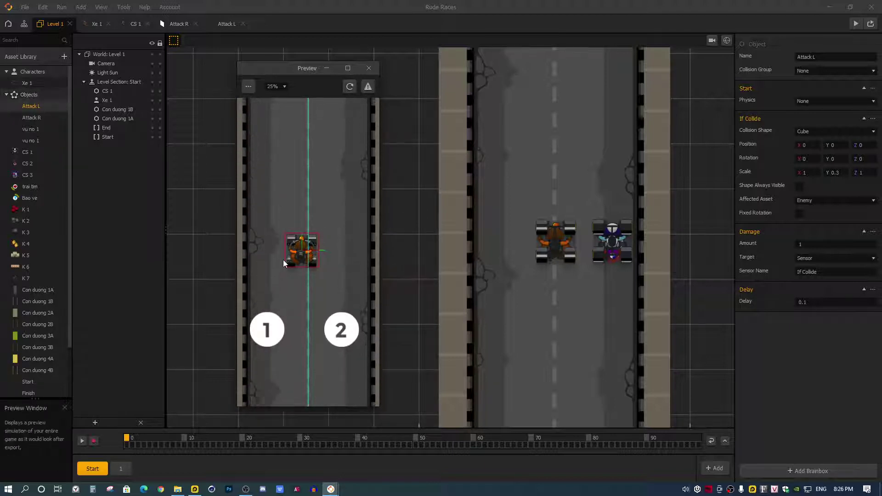
Step: Hide the green vertical divider line in the game preview and restart the preview
{"action": "left_click", "coordinate": [248, 86]}
{"action": "left_click", "coordinate": [261, 102]}
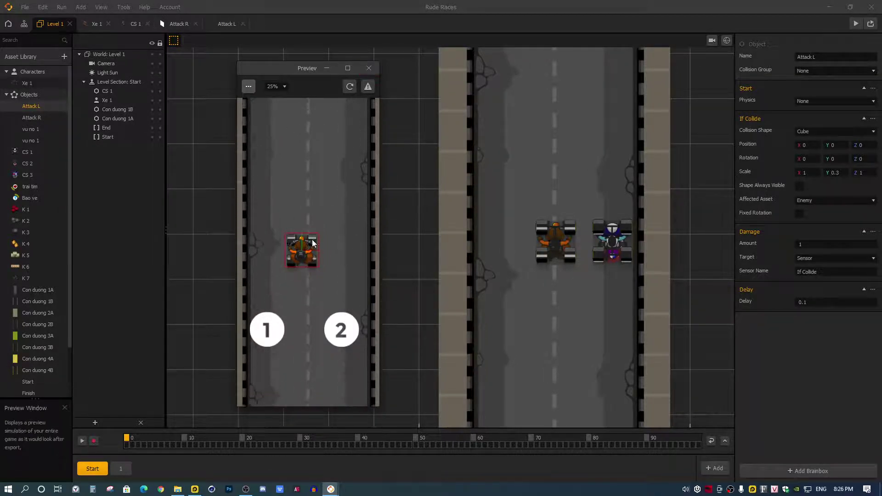
{"action": "left_click", "coordinate": [350, 86]}
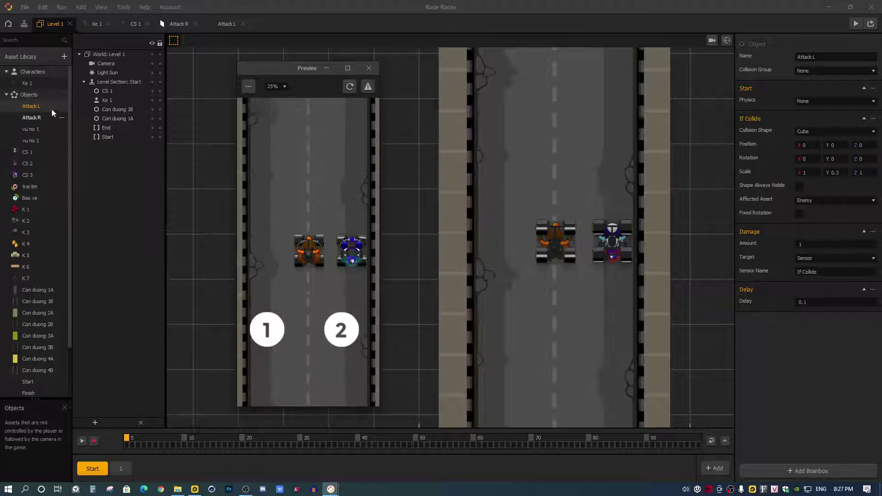
Step: Open the Xe 1 character's node map and move the preview window clear of the Animation nodes
{"action": "left_click", "coordinate": [32, 84]}
{"action": "double_click", "coordinate": [31, 85]}
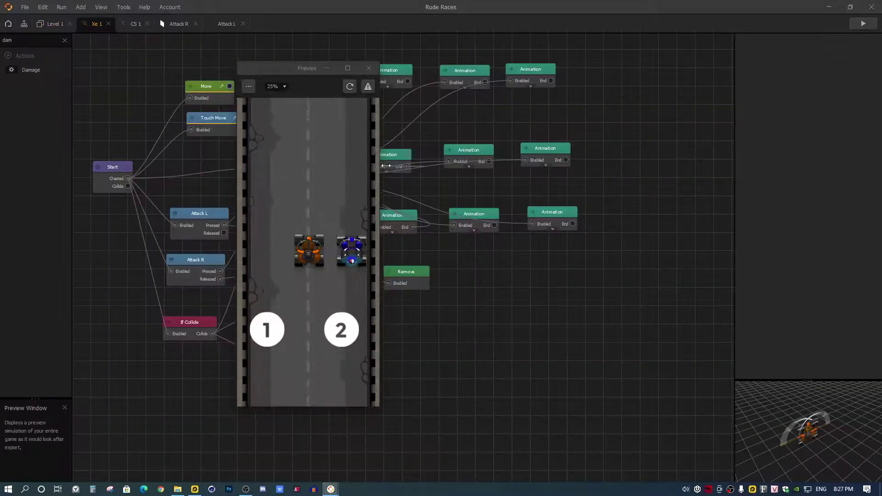
{"action": "left_click_drag", "start_coordinate": [286, 69], "coordinate": [634, 128]}
{"action": "scroll", "coordinate": [375, 104], "scroll_direction": "up", "scroll_amount": 1}
{"action": "left_click_drag", "start_coordinate": [375, 104], "coordinate": [317, 168]}
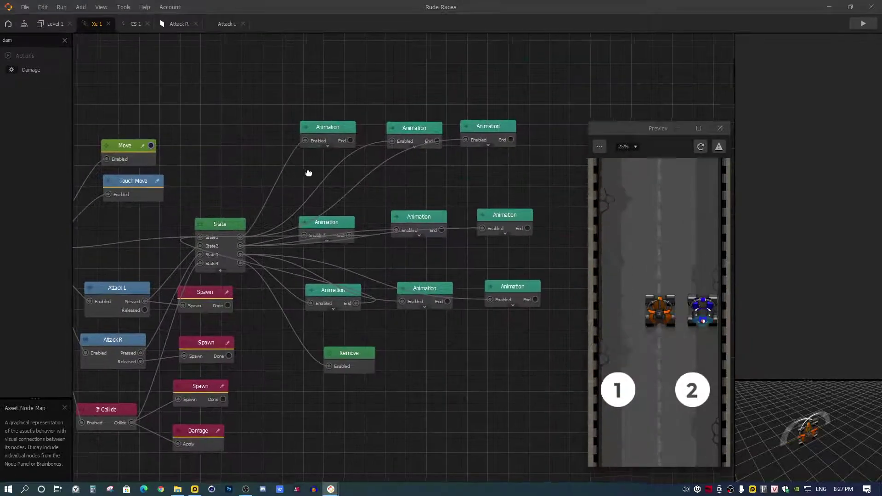
Step: Examine the image and position settings of the three top-row Animation nodes holding the rider's head, the body and the wheels
{"action": "left_click", "coordinate": [338, 134]}
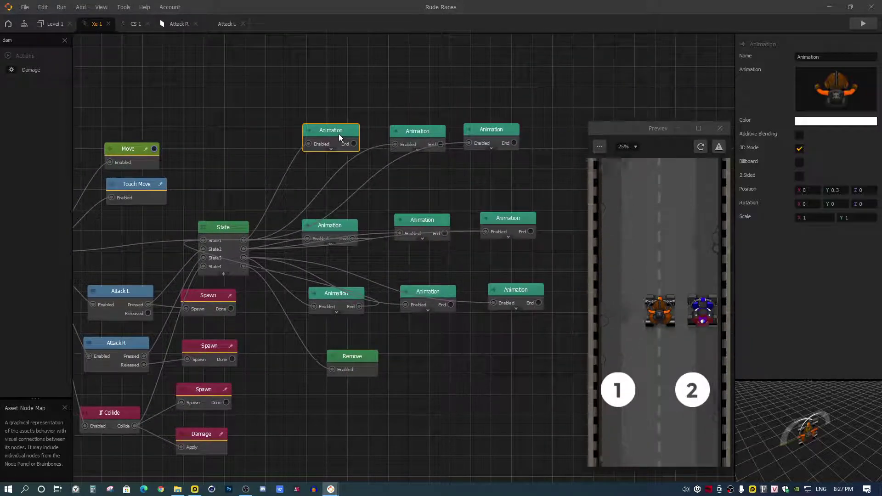
{"action": "left_click", "coordinate": [429, 131]}
{"action": "left_click_drag", "start_coordinate": [483, 130], "coordinate": [489, 131]}
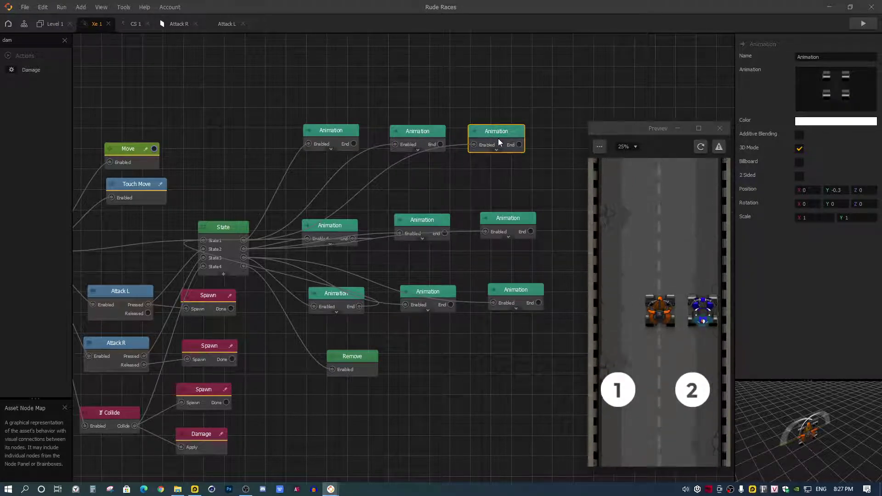
{"action": "scroll", "coordinate": [496, 152], "scroll_direction": "up", "scroll_amount": 1}
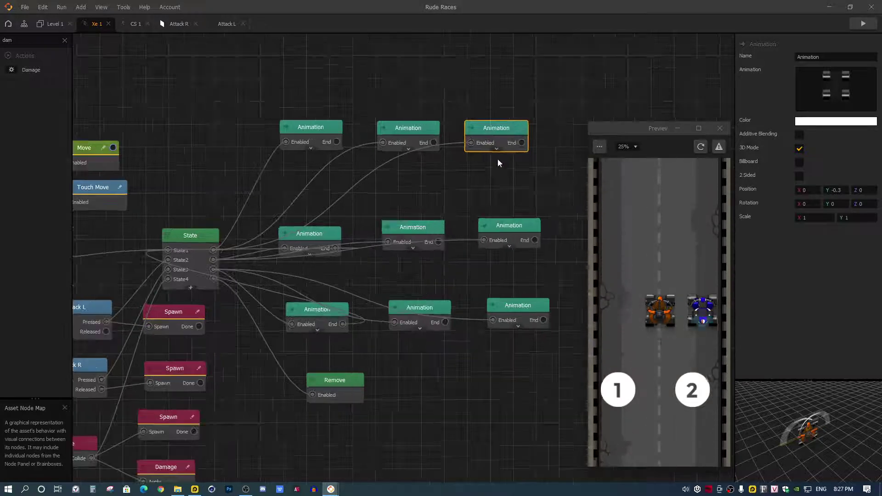
{"action": "left_click_drag", "start_coordinate": [486, 171], "coordinate": [447, 171]}
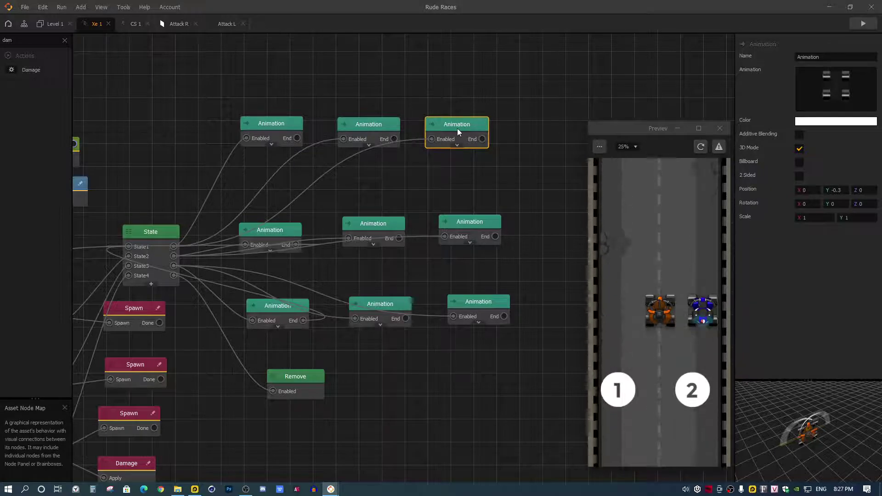
{"action": "scroll", "coordinate": [456, 128], "scroll_direction": "up", "scroll_amount": 1}
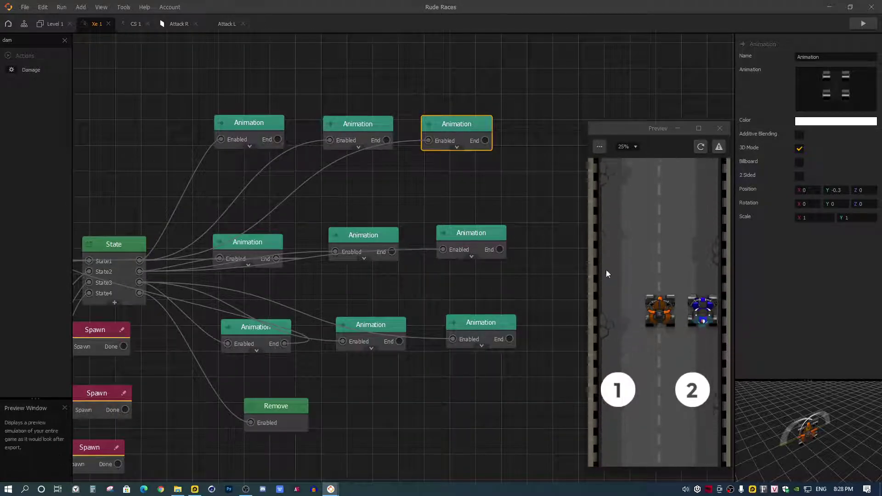
{"action": "left_click", "coordinate": [379, 123]}
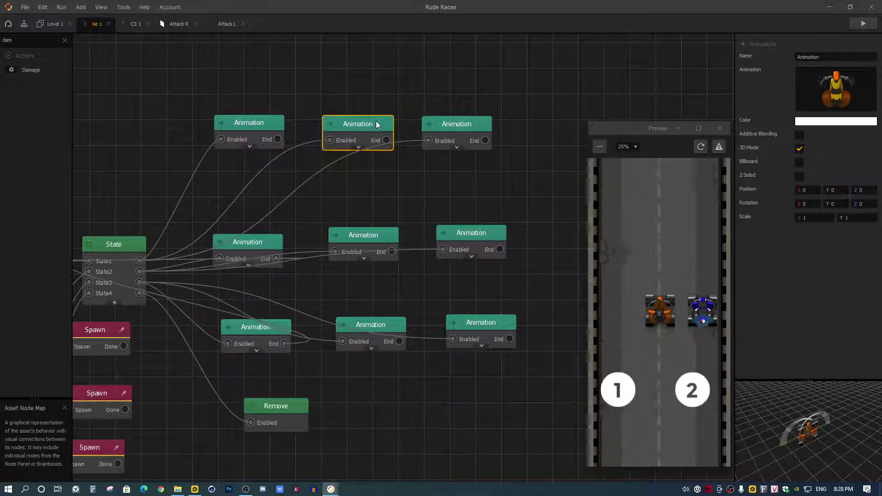
{"action": "left_click", "coordinate": [465, 123]}
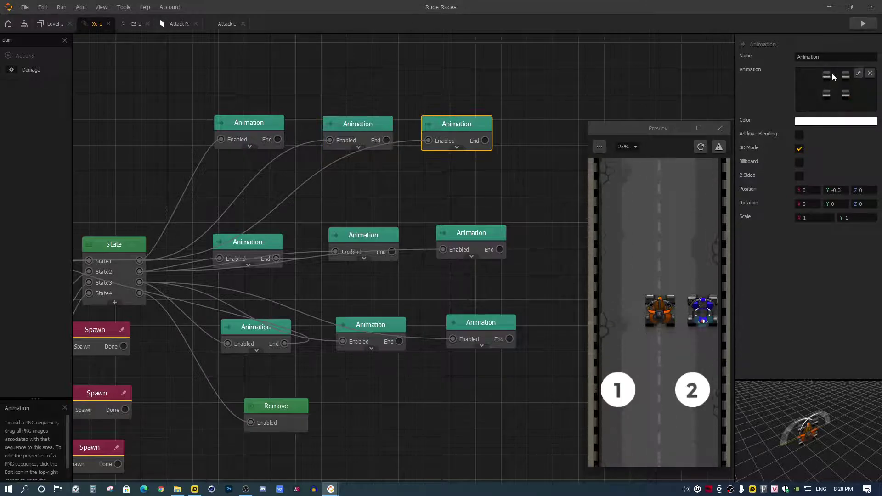
{"action": "left_click", "coordinate": [387, 123]}
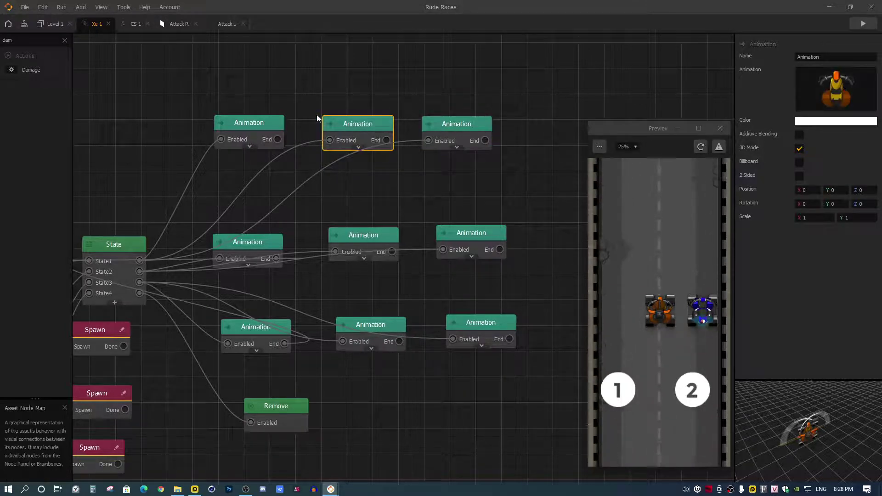
{"action": "left_click", "coordinate": [266, 123]}
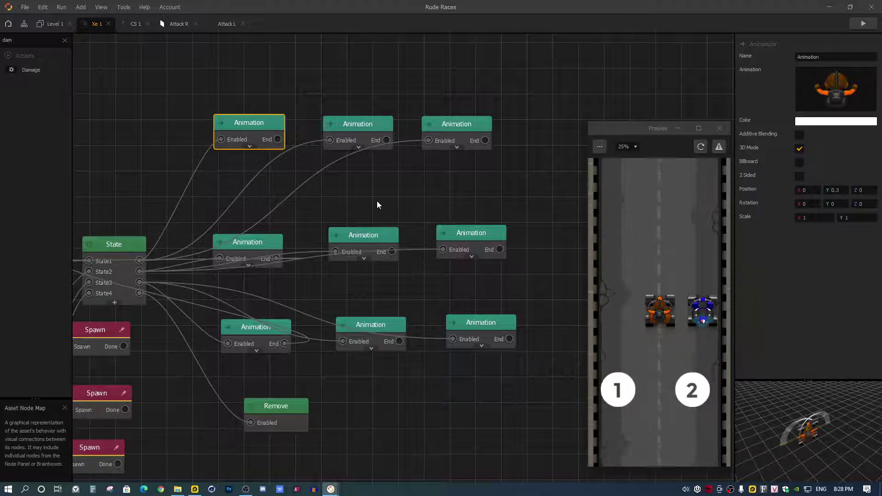
{"action": "left_click", "coordinate": [342, 132]}
{"action": "left_click", "coordinate": [463, 131]}
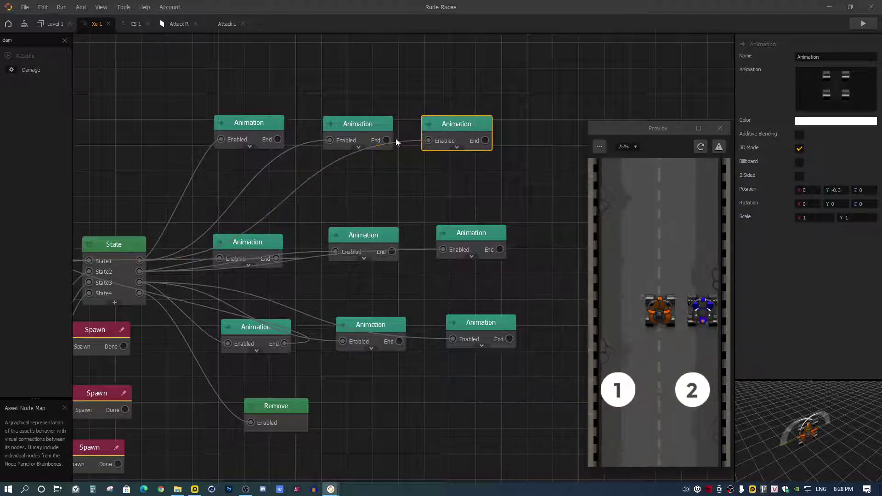
{"action": "left_click", "coordinate": [361, 128]}
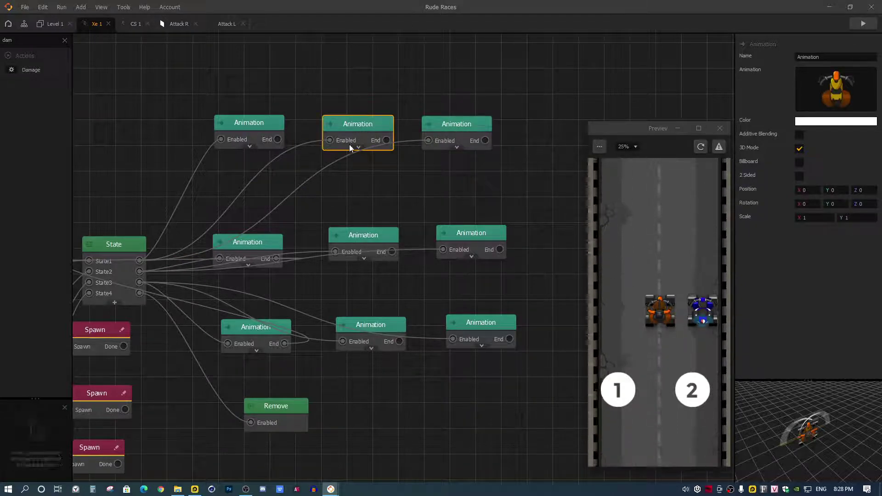
{"action": "left_click_drag", "start_coordinate": [355, 134], "coordinate": [346, 133]}
{"action": "left_click", "coordinate": [260, 128]}
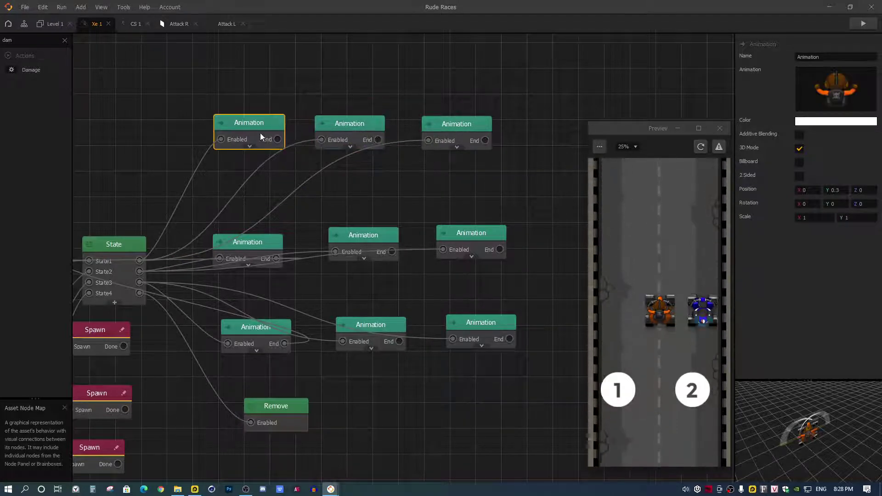
{"action": "left_click_drag", "start_coordinate": [260, 130], "coordinate": [250, 128]}
{"action": "left_click", "coordinate": [458, 125]}
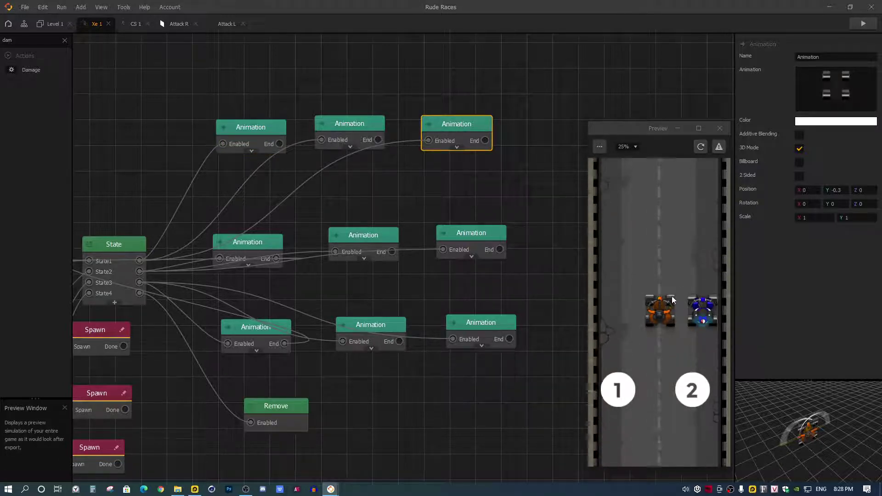
{"action": "left_click_drag", "start_coordinate": [342, 130], "coordinate": [349, 133]}
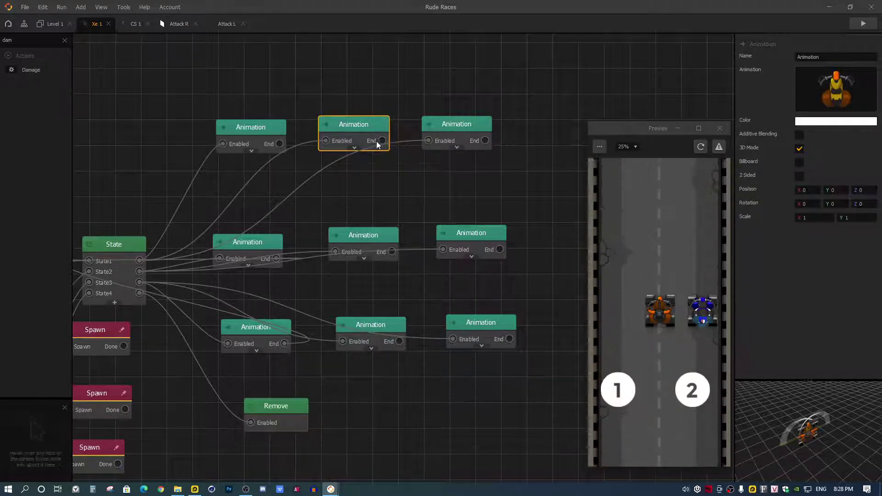
Step: Copy the rider's head Animation node from Xe 1 into the Attack L node map and place it above the existing nodes
{"action": "left_click", "coordinate": [264, 129]}
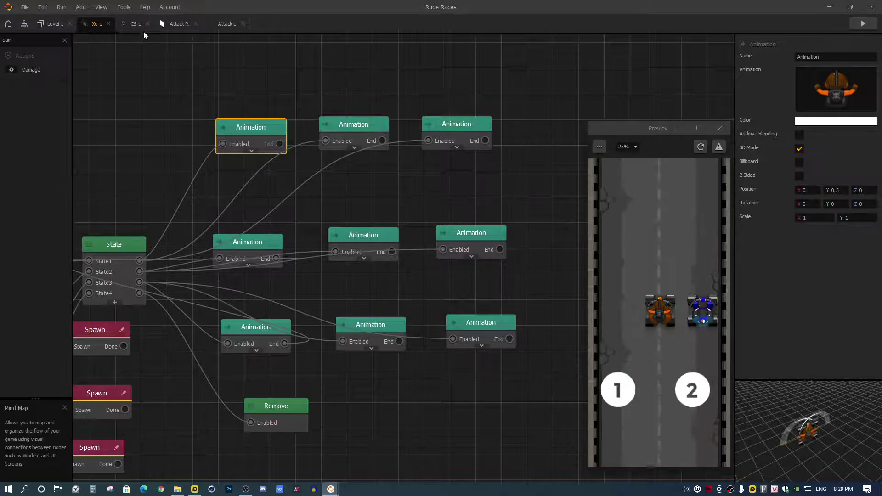
{"action": "left_click", "coordinate": [225, 27]}
{"action": "key", "text": "ctrl+v"}
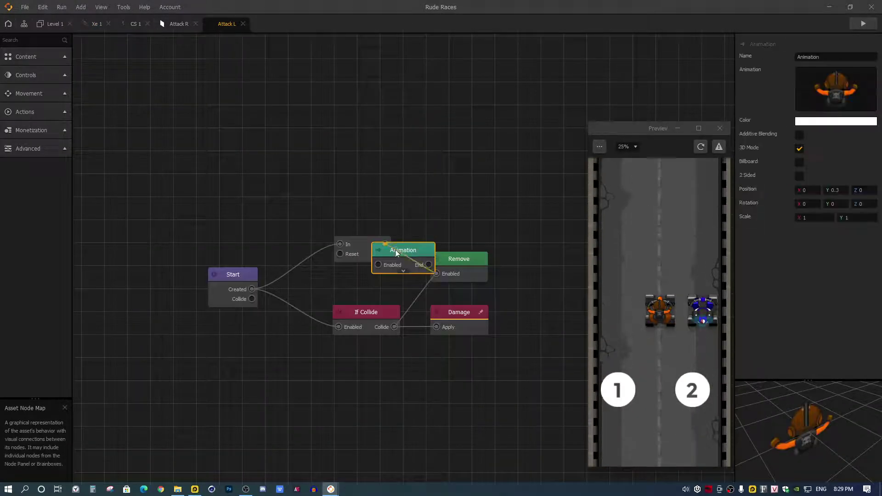
{"action": "left_click_drag", "start_coordinate": [380, 257], "coordinate": [303, 134]}
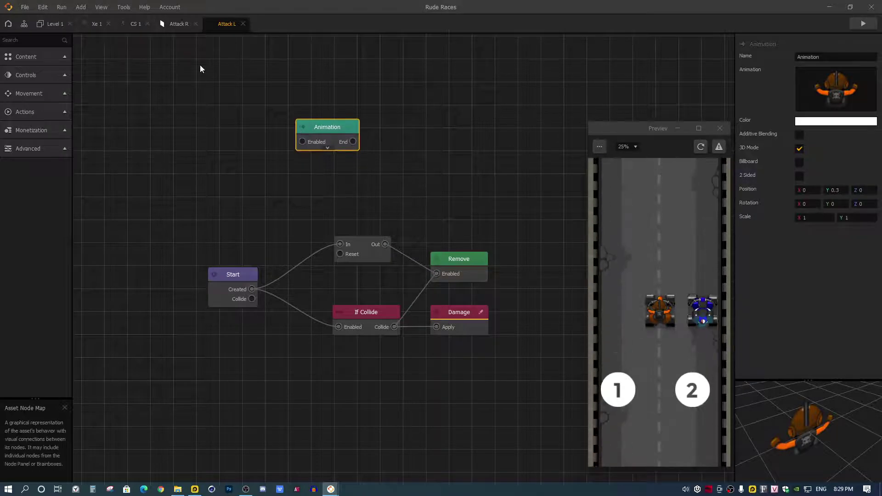
Step: Compare the rider's head Animation node in Xe 1 with its copy in the Attack L node map
{"action": "left_click", "coordinate": [92, 26]}
{"action": "left_click", "coordinate": [252, 125]}
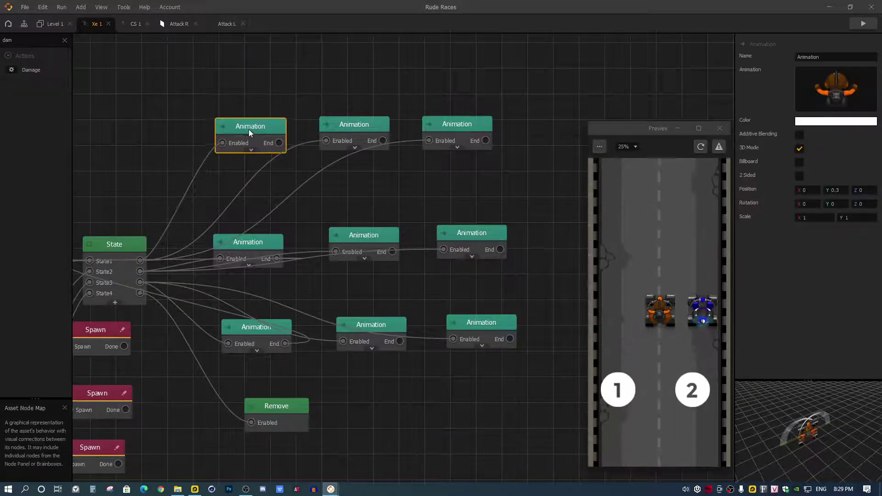
{"action": "mouse_move", "coordinate": [846, 95]}
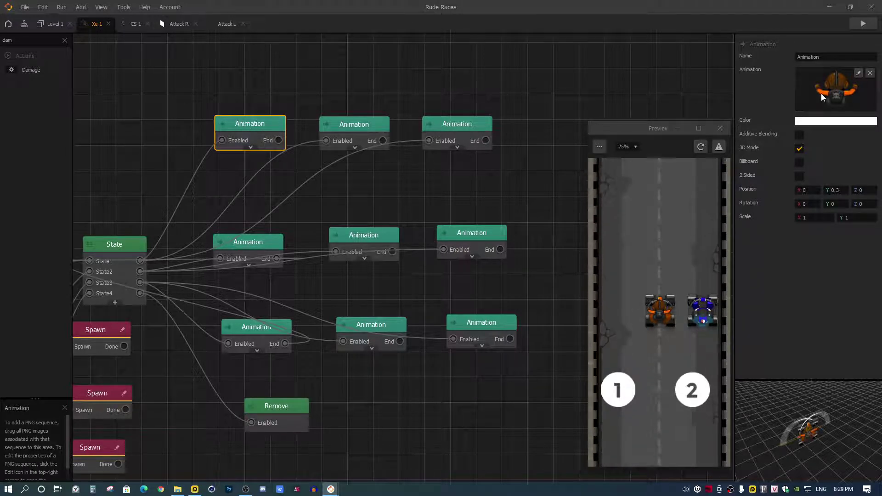
{"action": "mouse_move", "coordinate": [258, 124]}
{"action": "left_mouse_down"}
{"action": "mouse_move", "coordinate": [230, 102]}
{"action": "mouse_move", "coordinate": [238, 78]}
{"action": "mouse_move", "coordinate": [245, 129]}
{"action": "left_mouse_up"}
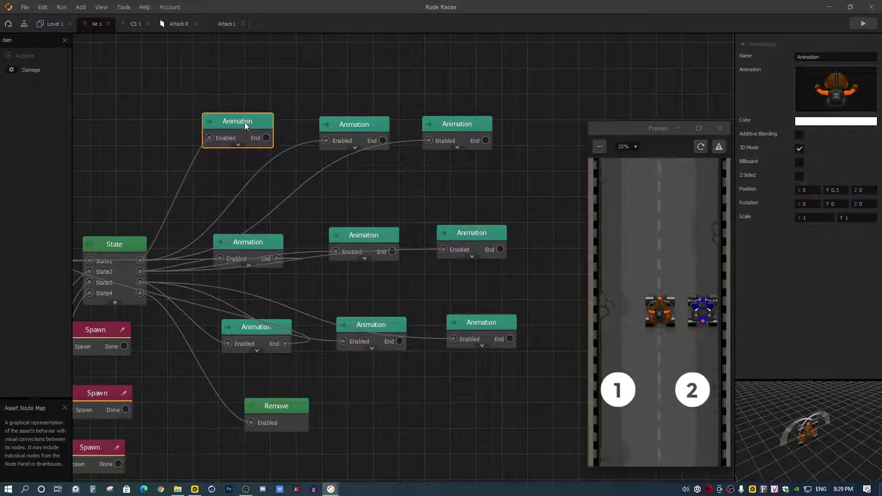
{"action": "left_click", "coordinate": [226, 25]}
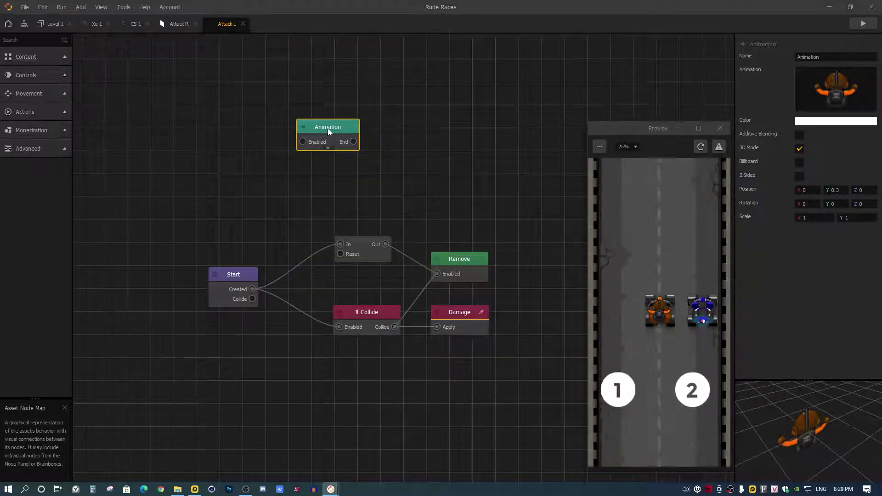
{"action": "left_click", "coordinate": [94, 24]}
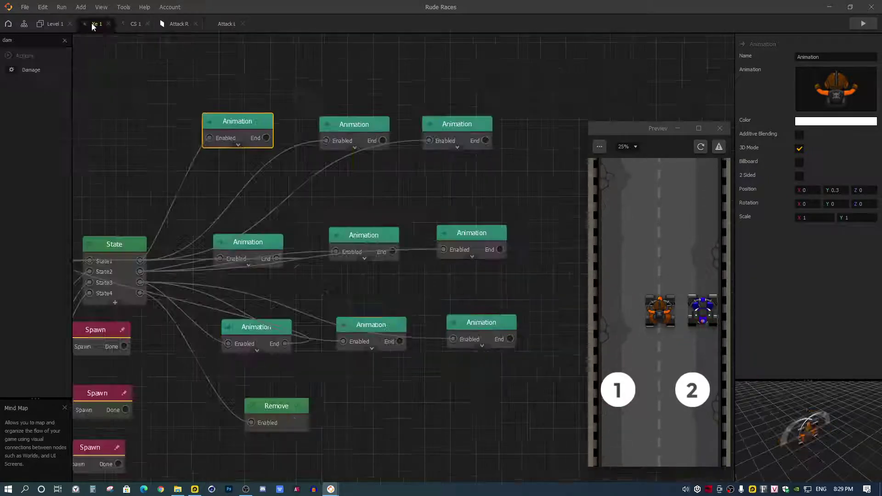
{"action": "left_click_drag", "start_coordinate": [241, 130], "coordinate": [266, 122]}
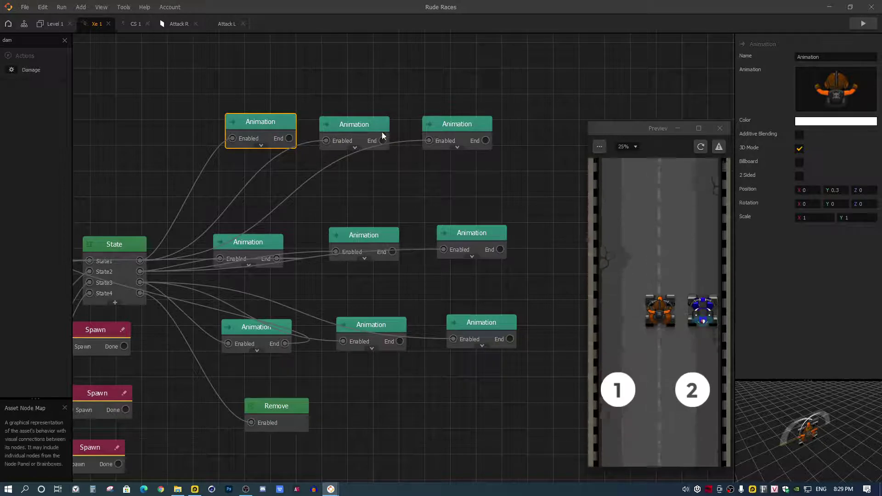
Step: Review the images and Y positions of Xe 1's head, body and wheels Animation nodes, and return to the Attack L node map
{"action": "left_click", "coordinate": [361, 124]}
{"action": "left_click", "coordinate": [270, 123]}
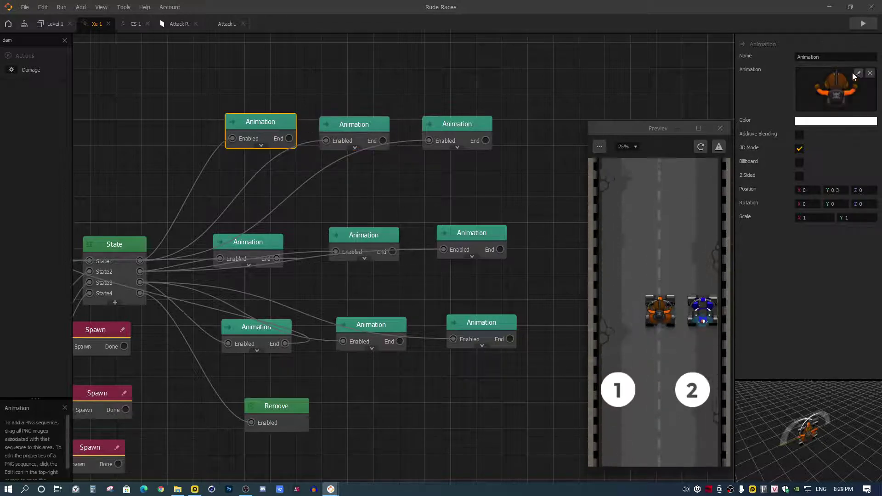
{"action": "left_click", "coordinate": [465, 129]}
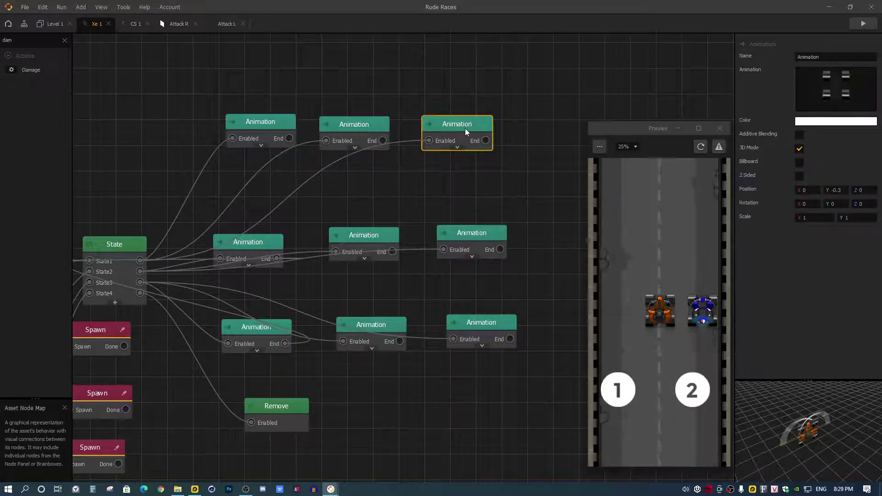
{"action": "left_click", "coordinate": [379, 123]}
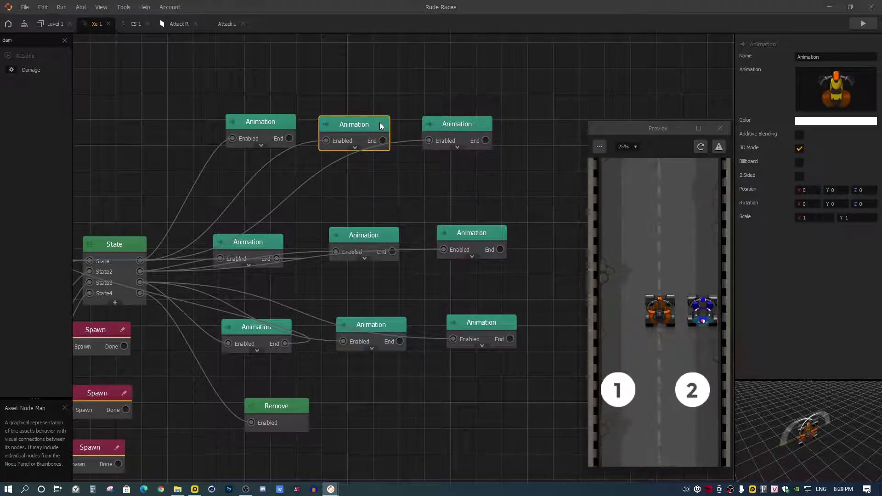
{"action": "left_click_drag", "start_coordinate": [364, 122], "coordinate": [375, 122]}
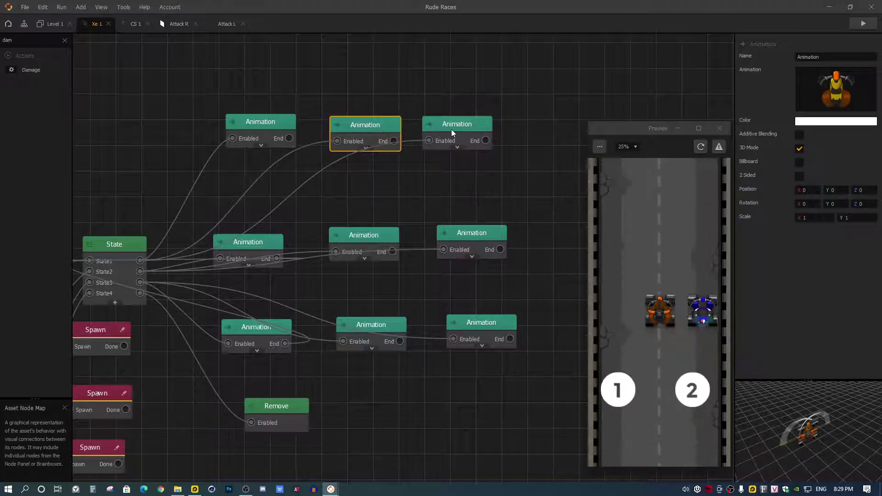
{"action": "left_click_drag", "start_coordinate": [453, 128], "coordinate": [462, 125]}
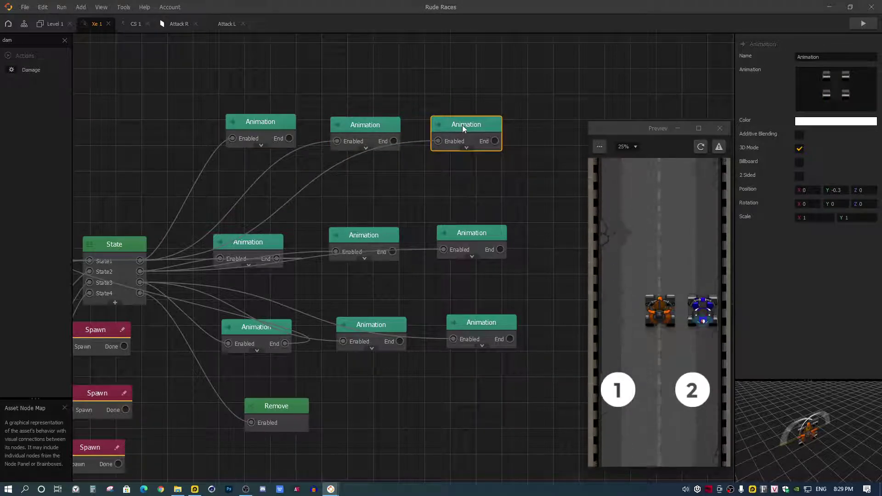
{"action": "left_click_drag", "start_coordinate": [280, 121], "coordinate": [275, 122]}
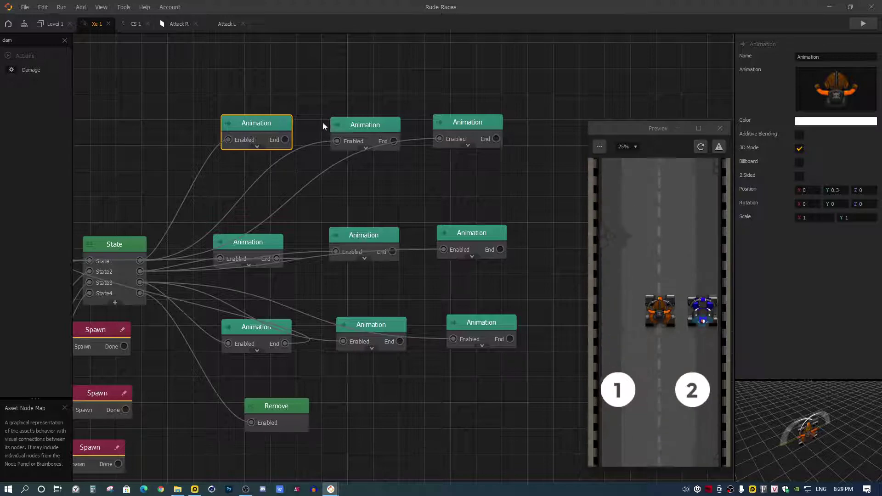
{"action": "left_click_drag", "start_coordinate": [363, 128], "coordinate": [359, 123]}
{"action": "left_click", "coordinate": [268, 125]}
{"action": "left_click", "coordinate": [359, 127]}
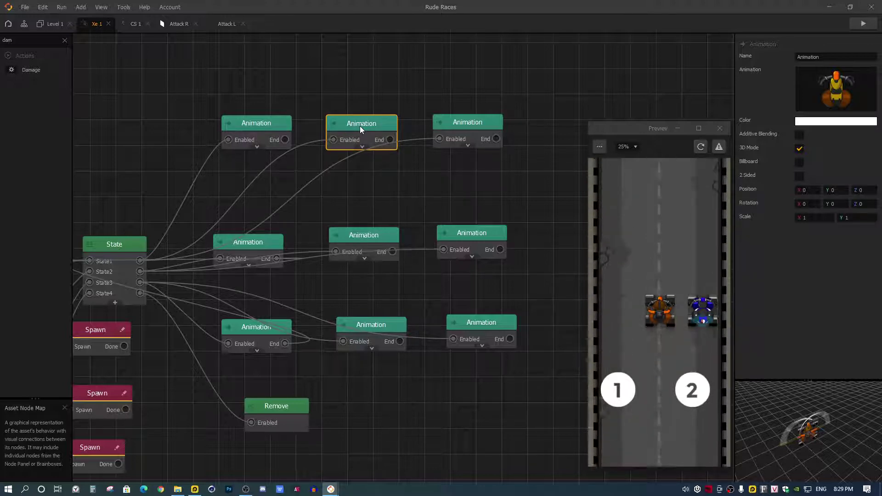
{"action": "left_click", "coordinate": [223, 25]}
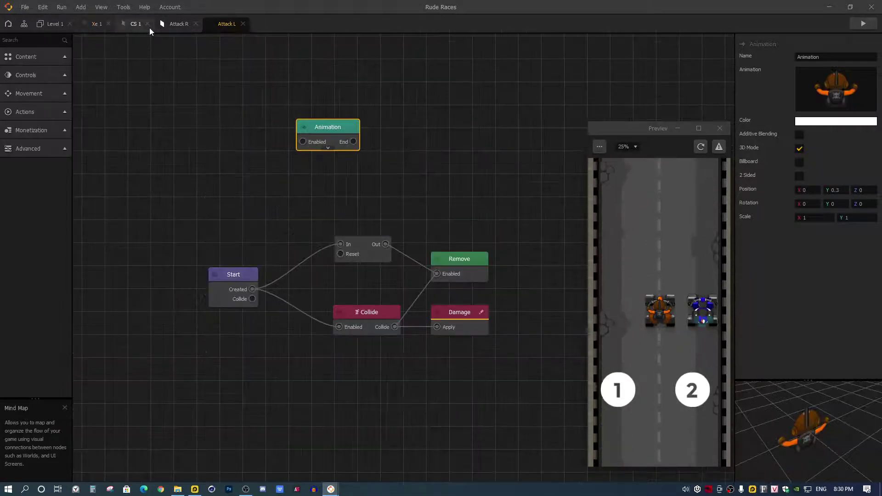
Step: Check the copied Animation node in Attack L against the original rider's head Animation node in Xe 1
{"action": "left_click", "coordinate": [180, 25]}
{"action": "left_click", "coordinate": [222, 25]}
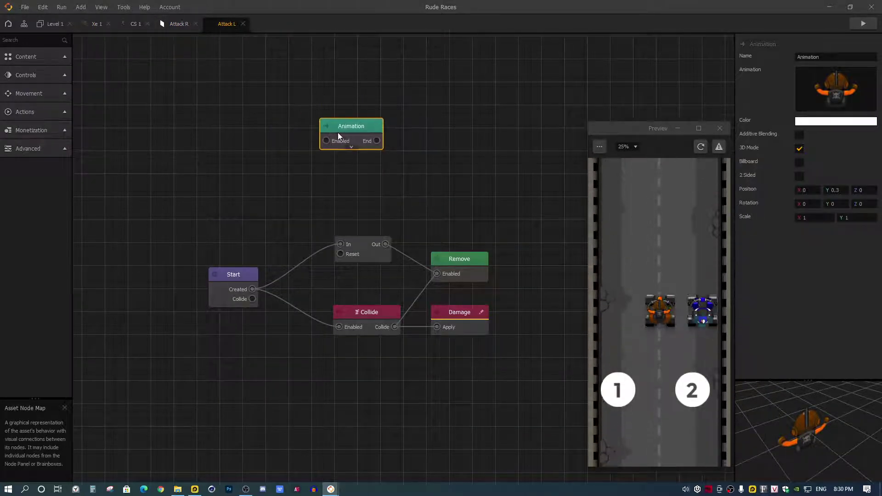
{"action": "left_click", "coordinate": [103, 23]}
{"action": "left_click", "coordinate": [263, 127]}
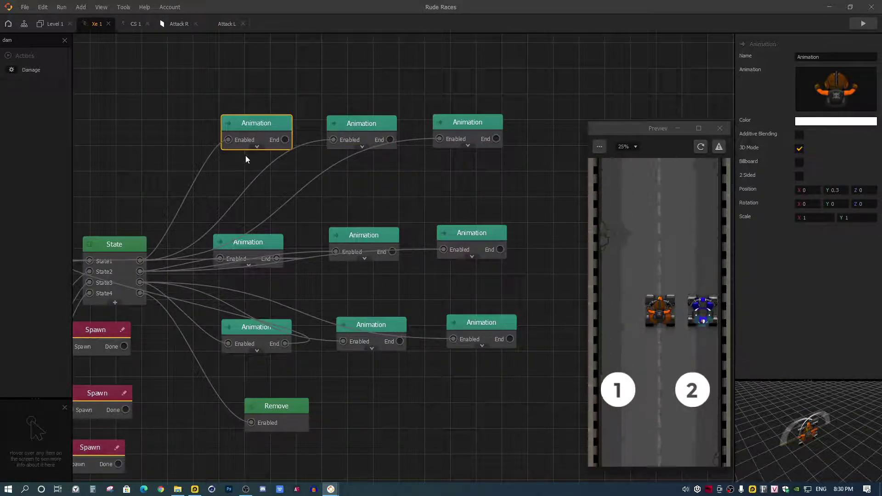
{"action": "left_click", "coordinate": [226, 24]}
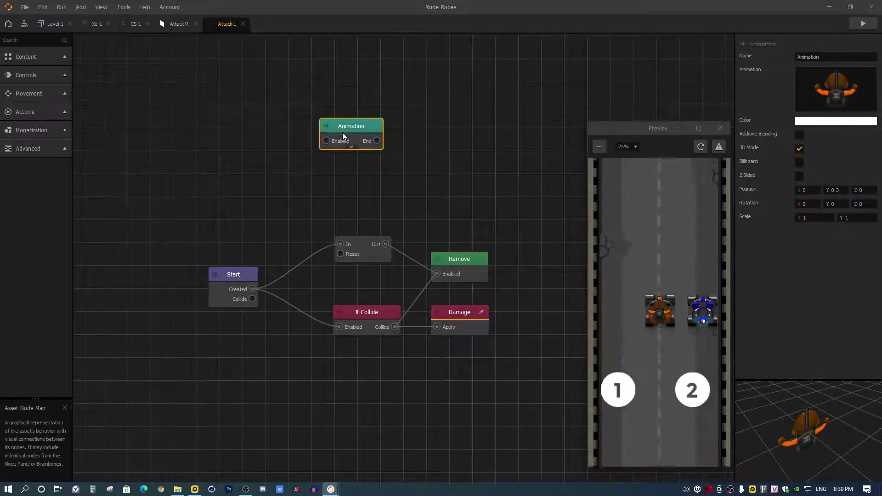
{"action": "left_click", "coordinate": [97, 24]}
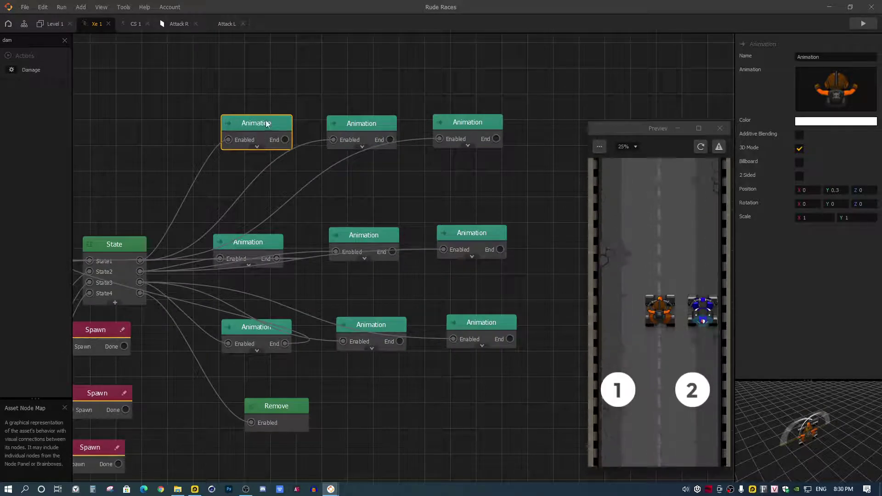
{"action": "left_click_drag", "start_coordinate": [257, 122], "coordinate": [251, 120]}
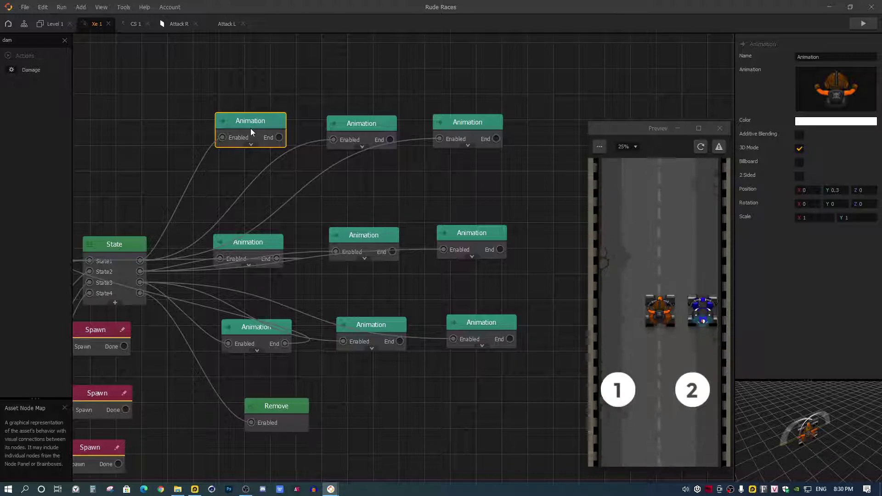
{"action": "left_click_drag", "start_coordinate": [252, 132], "coordinate": [258, 129]}
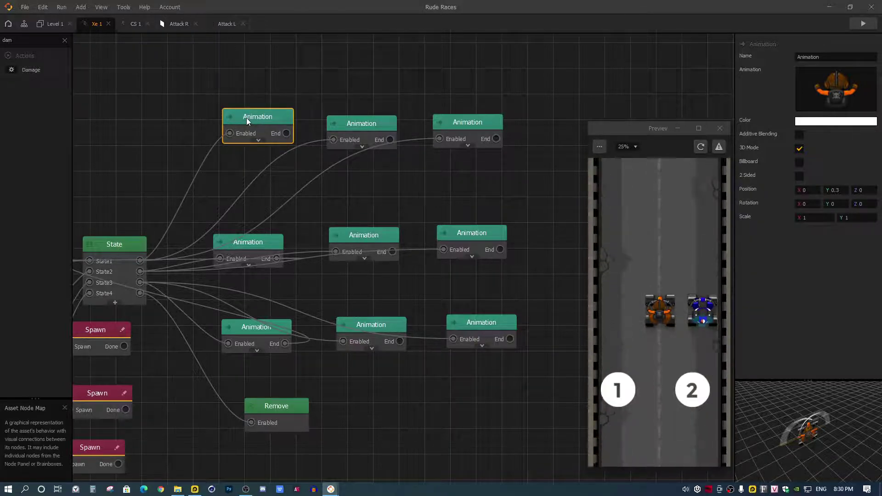
Step: Delete the copied rider's head Animation node from the Attack L node map
{"action": "left_click", "coordinate": [227, 24]}
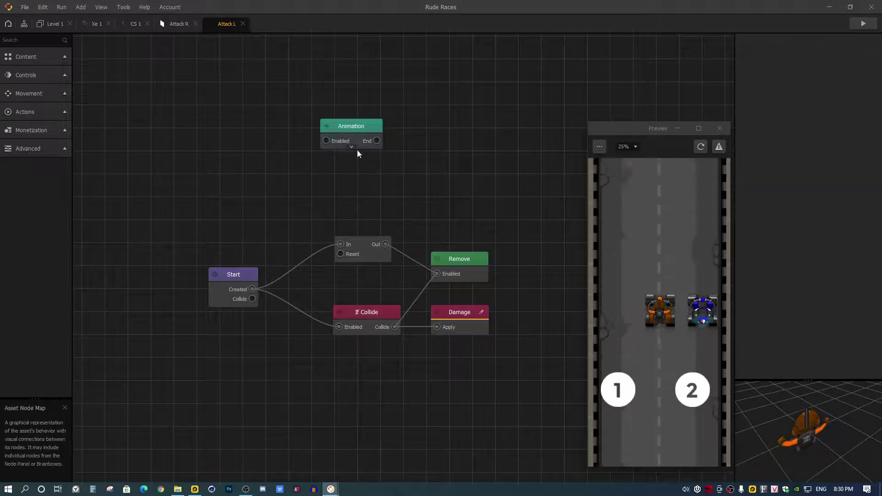
{"action": "left_click", "coordinate": [354, 132]}
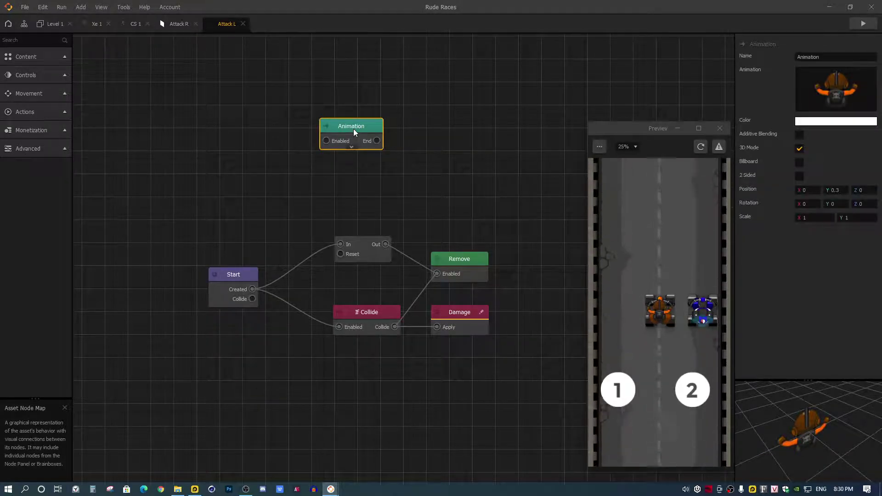
{"action": "key", "text": "Delete"}
Step: Review the images and positions of the wheels, body and rider's head Animation nodes in Xe 1's top row
{"action": "left_click", "coordinate": [97, 24]}
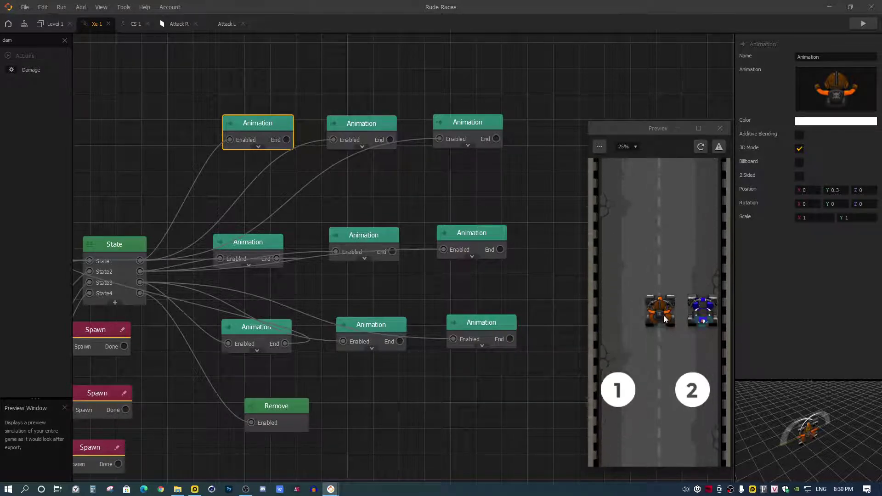
{"action": "left_click", "coordinate": [472, 123]}
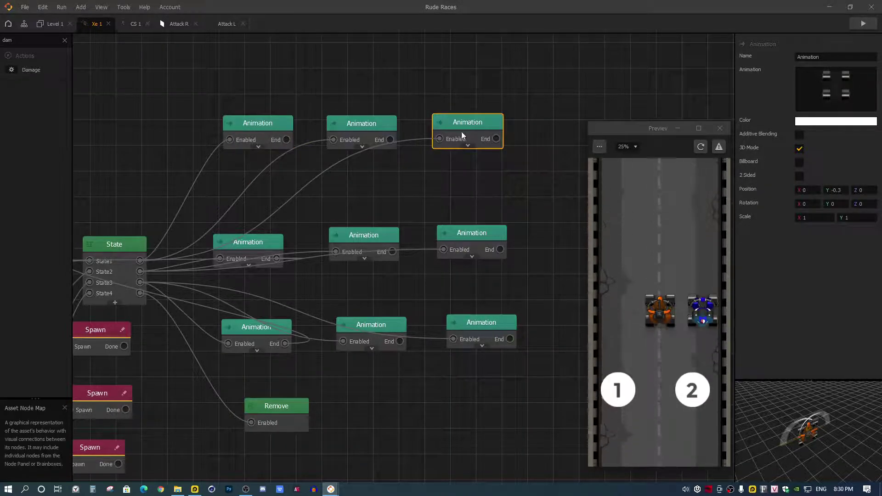
{"action": "left_click", "coordinate": [365, 127]}
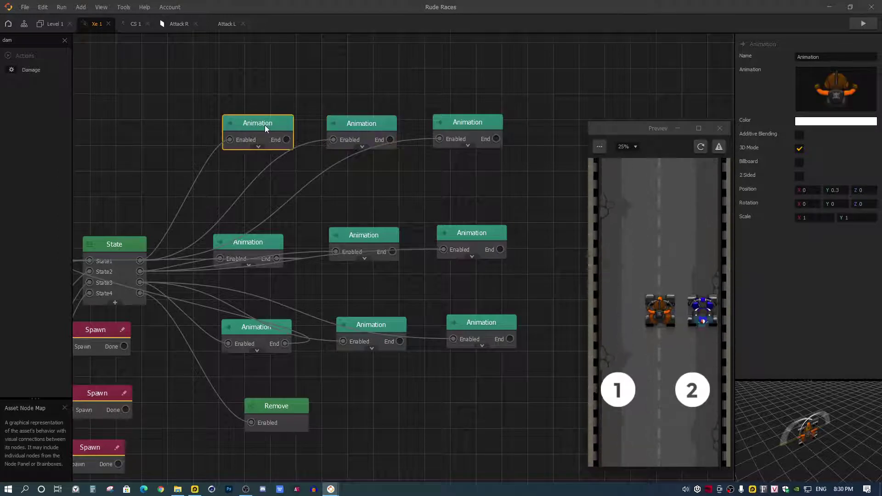
{"action": "mouse_move", "coordinate": [261, 126]}
{"action": "left_mouse_down"}
{"action": "mouse_move", "coordinate": [258, 136]}
{"action": "mouse_move", "coordinate": [264, 122]}
{"action": "mouse_move", "coordinate": [266, 131]}
{"action": "mouse_move", "coordinate": [257, 117]}
{"action": "left_mouse_up"}
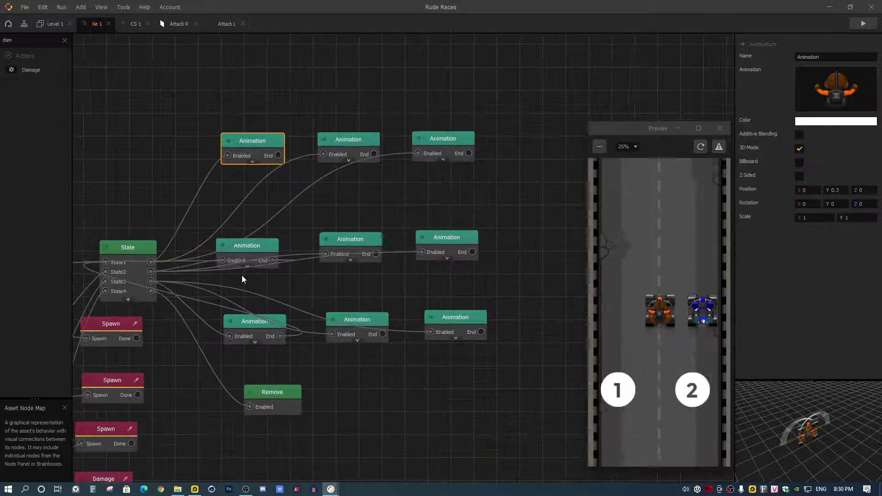
Step: Survey the full Xe 1 node map from Start to the Animation nodes, and test attack buttons 1 and 2 in the preview
{"action": "left_click", "coordinate": [242, 274]}
{"action": "left_click_drag", "start_coordinate": [221, 307], "coordinate": [310, 248]}
{"action": "left_click", "coordinate": [311, 248]}
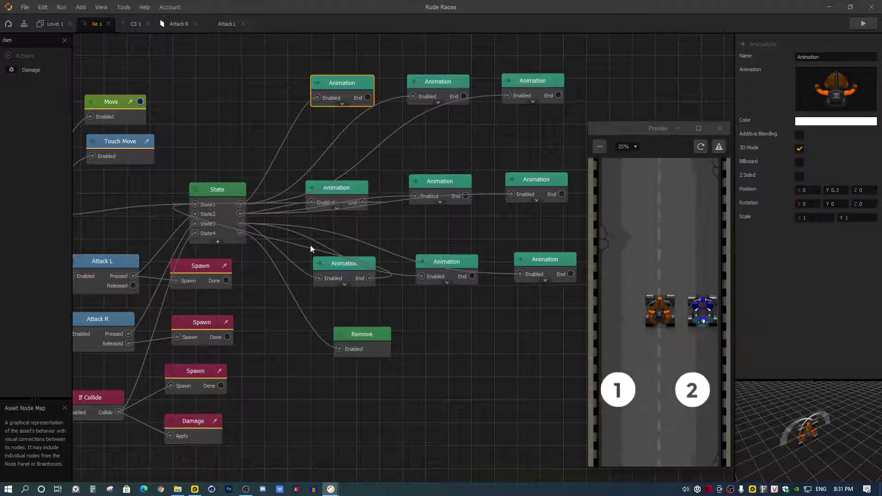
{"action": "scroll", "coordinate": [310, 244], "scroll_direction": "down", "scroll_amount": 2}
{"action": "left_click_drag", "start_coordinate": [259, 240], "coordinate": [318, 208]}
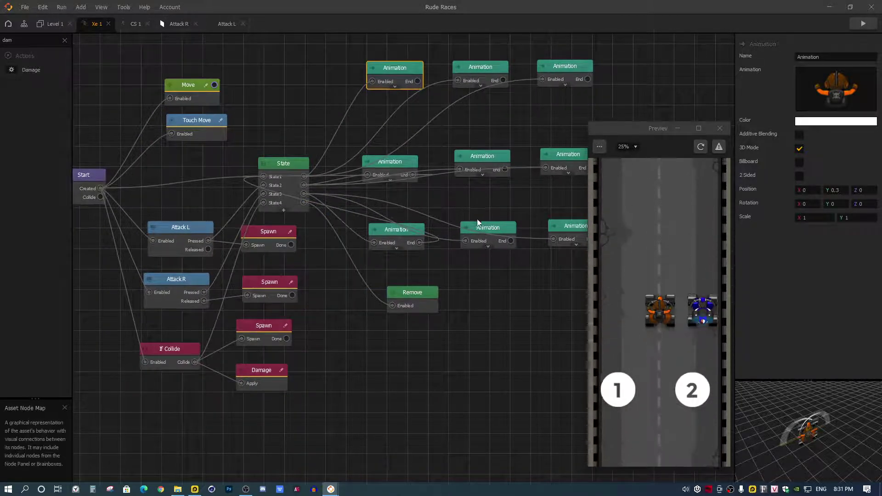
{"action": "left_click_drag", "start_coordinate": [400, 226], "coordinate": [370, 228]}
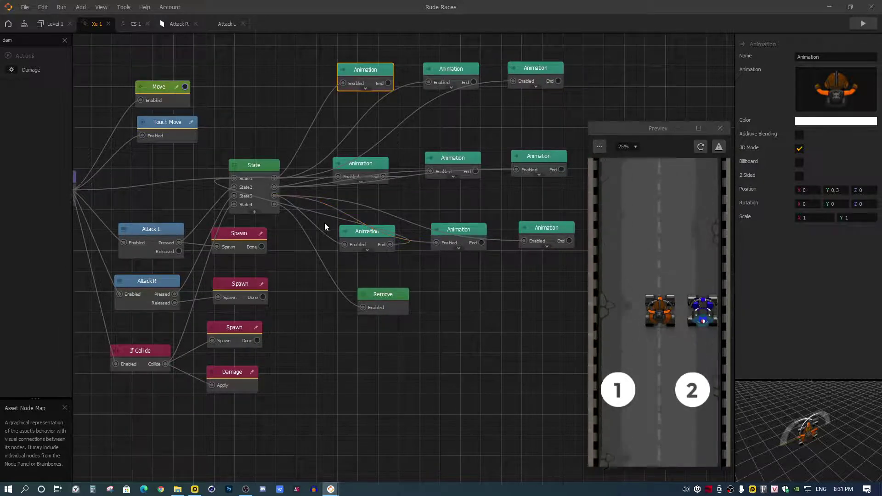
{"action": "scroll", "coordinate": [273, 225], "scroll_direction": "down", "scroll_amount": 1}
{"action": "left_click_drag", "start_coordinate": [272, 230], "coordinate": [307, 222]}
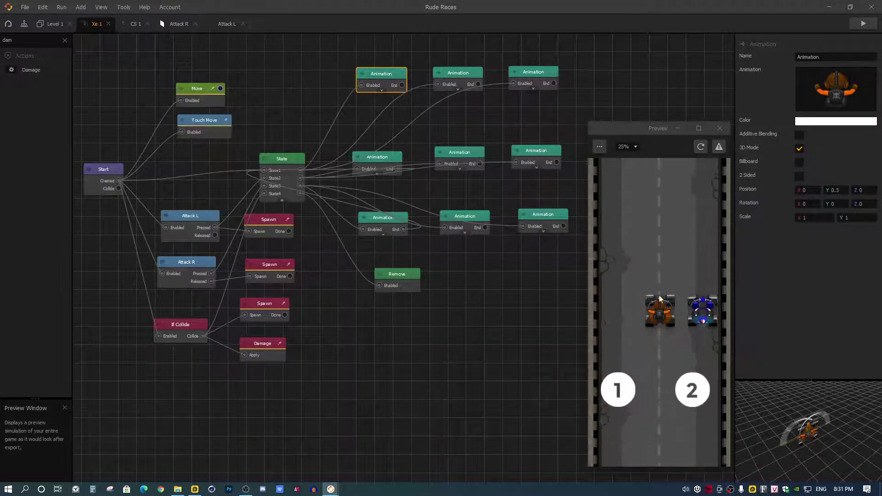
{"action": "left_click", "coordinate": [616, 391]}
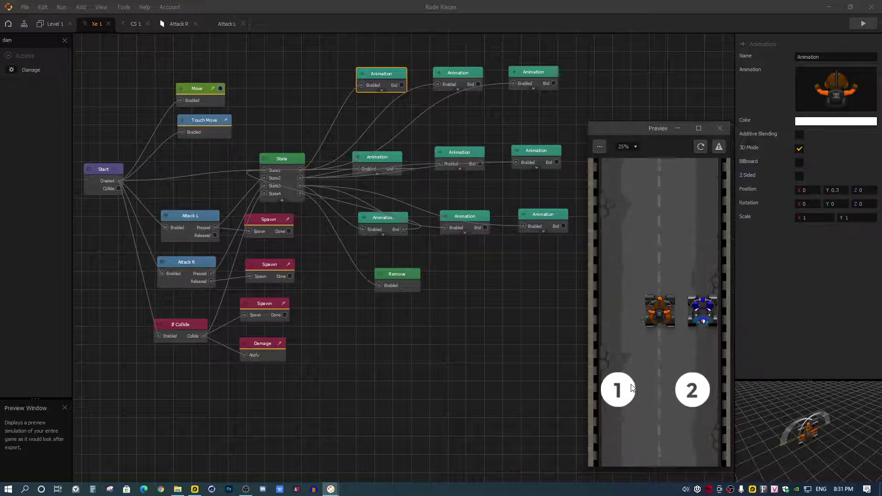
{"action": "left_click", "coordinate": [692, 391]}
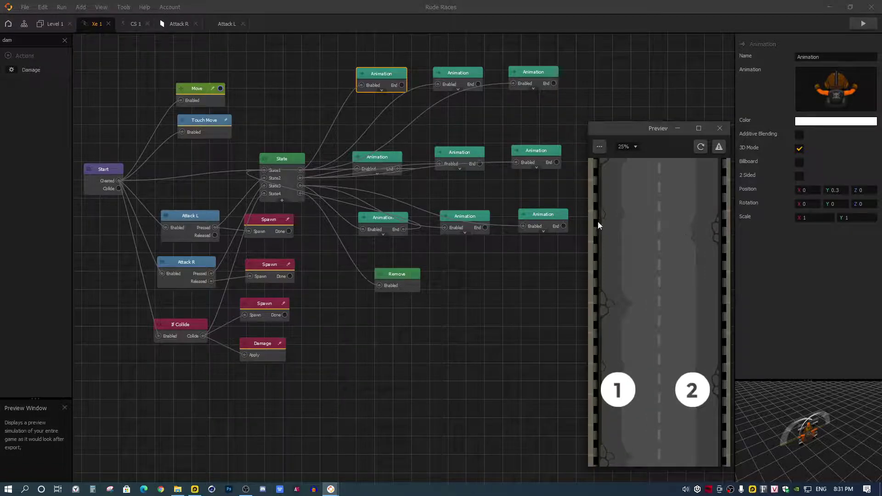
Step: Examine the State node in Xe 1 and the connections of its State1 to State4 rows
{"action": "scroll", "coordinate": [258, 200], "scroll_direction": "up", "scroll_amount": 1}
{"action": "scroll", "coordinate": [261, 164], "scroll_direction": "up", "scroll_amount": 1}
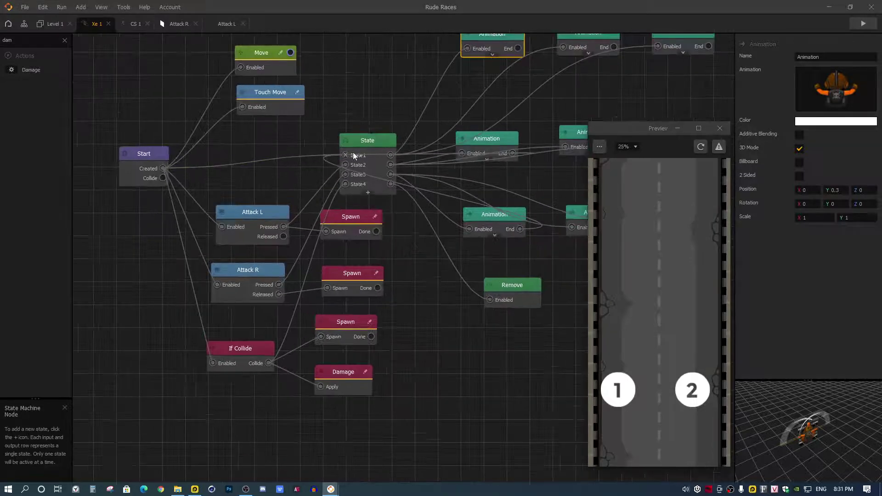
{"action": "left_click_drag", "start_coordinate": [329, 151], "coordinate": [327, 133]}
{"action": "left_click_drag", "start_coordinate": [332, 191], "coordinate": [298, 197]}
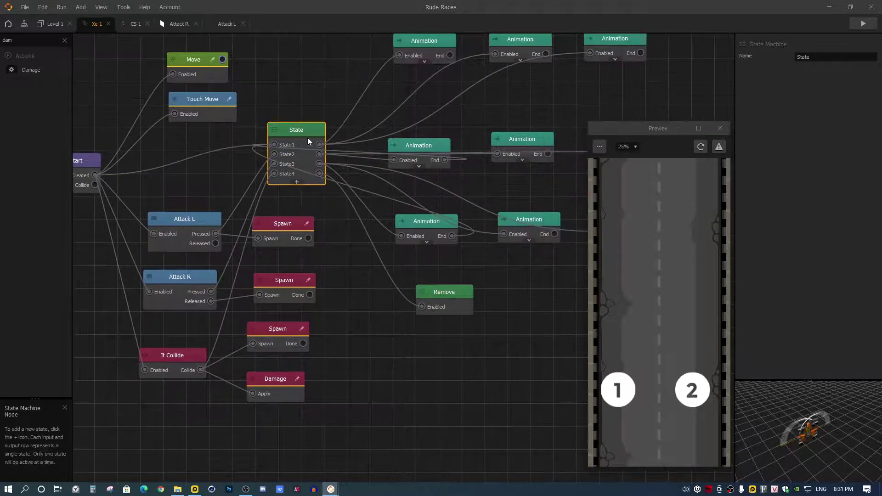
{"action": "scroll", "coordinate": [307, 137], "scroll_direction": "up", "scroll_amount": 1}
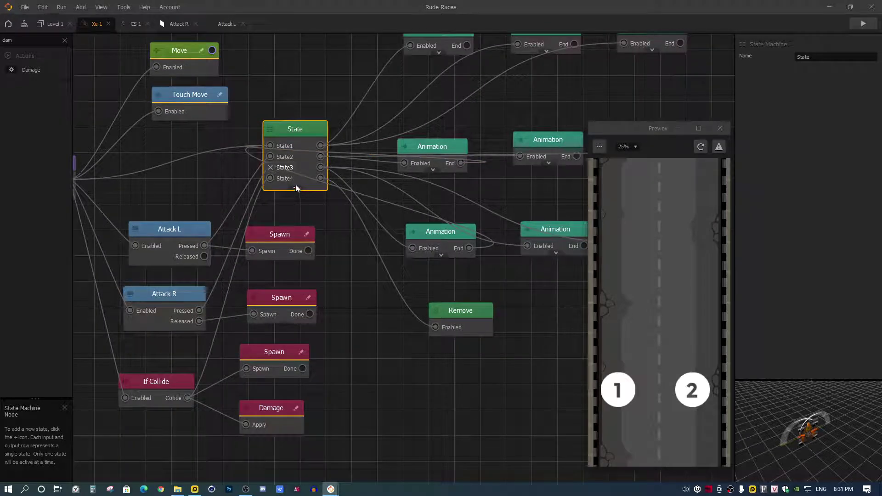
{"action": "scroll", "coordinate": [280, 159], "scroll_direction": "down", "scroll_amount": 3}
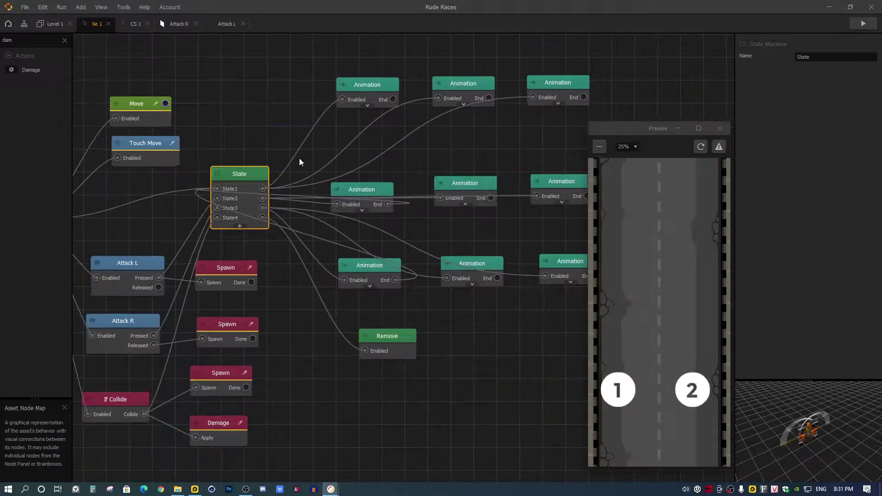
Step: Inspect the three top-row Animation nodes connected to State1 in Xe 1
{"action": "left_click", "coordinate": [362, 95]}
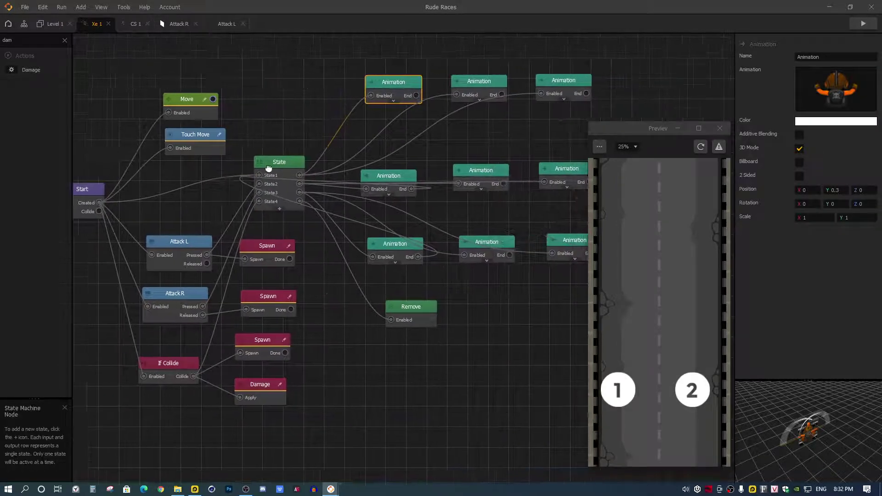
{"action": "left_click", "coordinate": [464, 95]}
{"action": "left_click", "coordinate": [547, 83]}
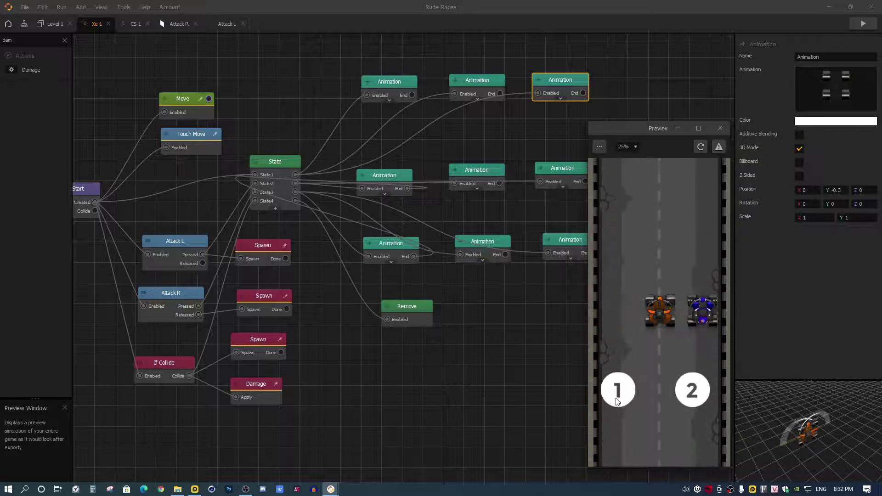
Step: Trigger attack button 1 and attack button 2 in the game preview
{"action": "scroll", "coordinate": [191, 249], "scroll_direction": "up", "scroll_amount": 1}
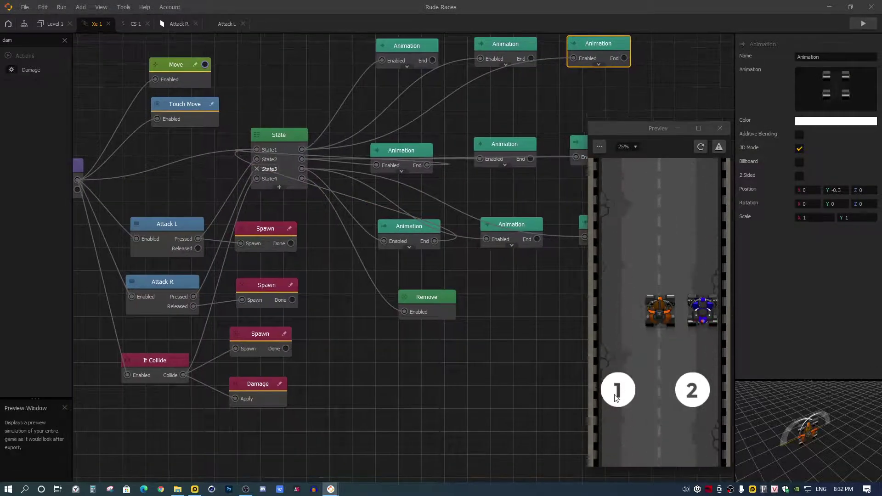
{"action": "left_click", "coordinate": [619, 389]}
{"action": "left_click", "coordinate": [693, 393]}
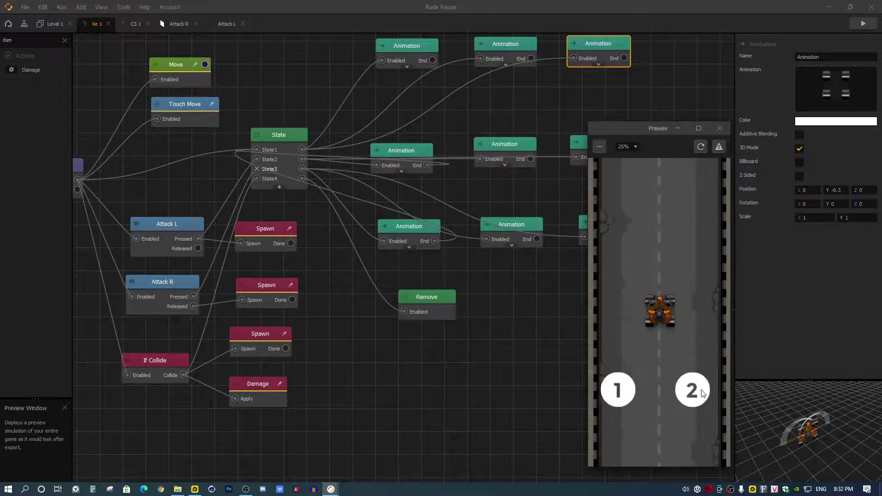
Step: Shift the Attack L and Attack R button nodes and the first Animation nodes of the second and third rows slightly upward in Xe 1
{"action": "left_click_drag", "start_coordinate": [168, 222], "coordinate": [164, 200]}
{"action": "left_click_drag", "start_coordinate": [164, 281], "coordinate": [164, 267]}
{"action": "left_click_drag", "start_coordinate": [363, 182], "coordinate": [296, 178]}
{"action": "left_click", "coordinate": [335, 148]}
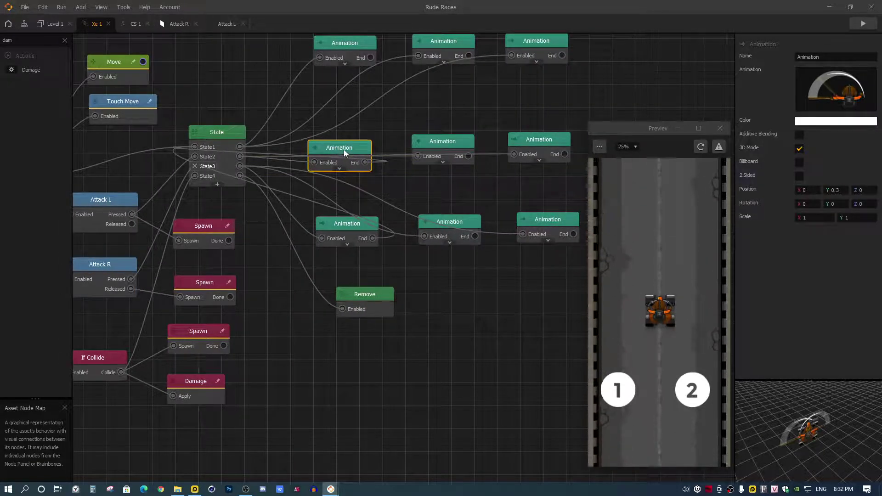
{"action": "left_click_drag", "start_coordinate": [344, 150], "coordinate": [344, 143]}
{"action": "left_click_drag", "start_coordinate": [340, 226], "coordinate": [340, 218]}
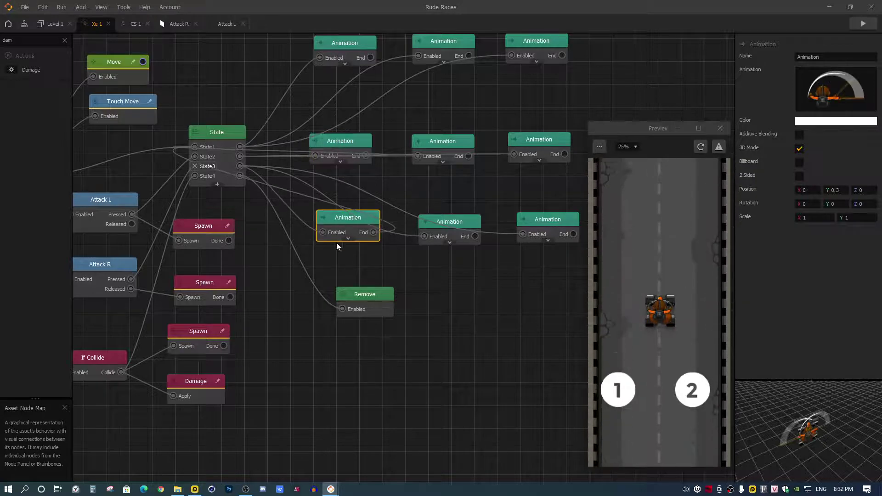
Step: Move the Attack L button node slightly higher and inspect the UI button assignments of Attack L and Attack R
{"action": "left_click_drag", "start_coordinate": [337, 255], "coordinate": [418, 236]}
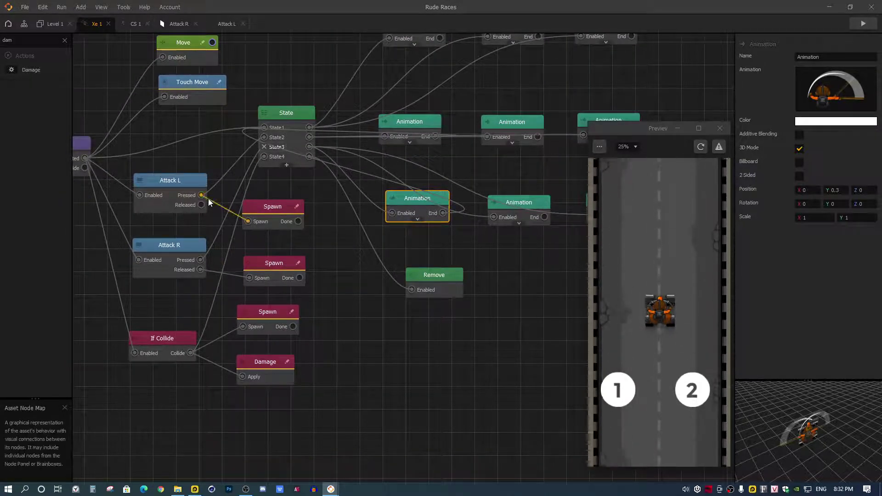
{"action": "left_click_drag", "start_coordinate": [175, 182], "coordinate": [178, 168]}
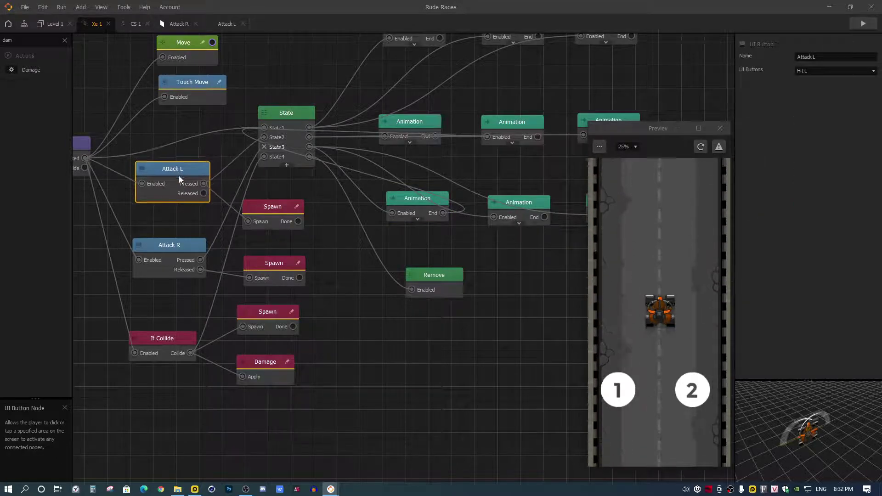
{"action": "left_click", "coordinate": [172, 246]}
{"action": "scroll", "coordinate": [272, 160], "scroll_direction": "up", "scroll_amount": 2}
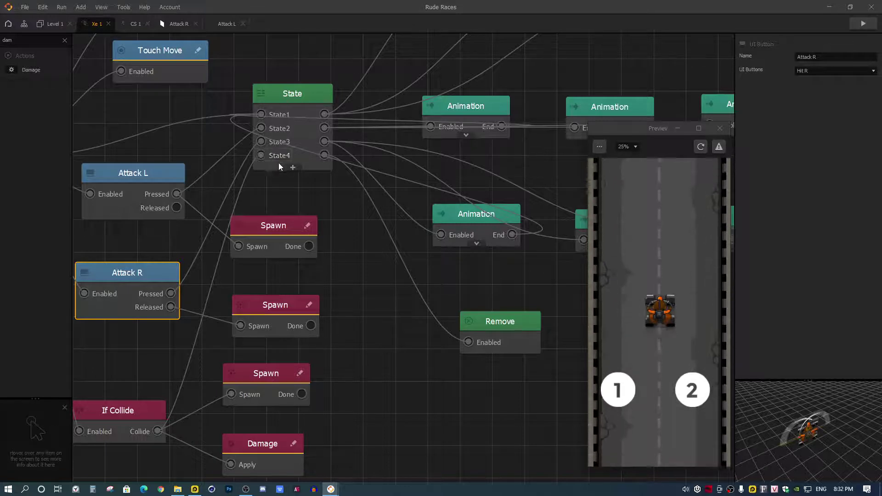
Step: Examine the State4 row, the Remove node and the settings of the Spawn node connected to If Collide
{"action": "middle_click_drag", "start_coordinate": [283, 159], "coordinate": [316, 143]}
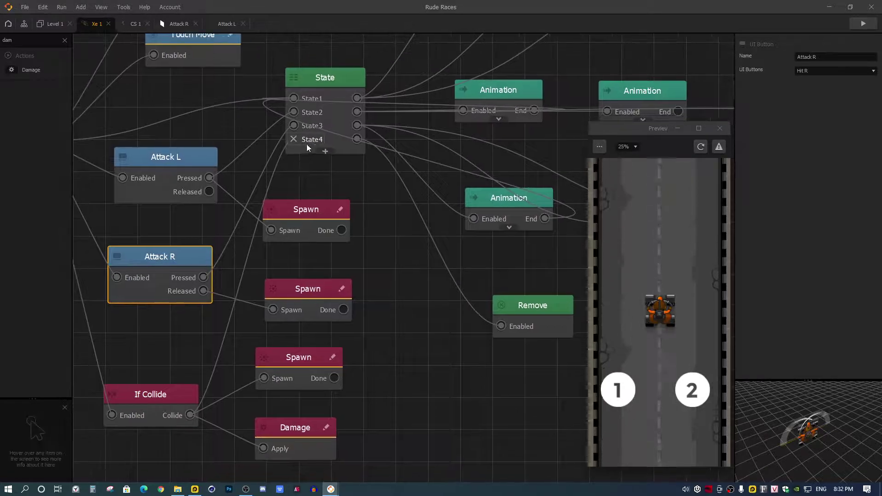
{"action": "middle_click_drag", "start_coordinate": [366, 160], "coordinate": [267, 158]}
{"action": "left_click_drag", "start_coordinate": [418, 307], "coordinate": [400, 299]}
{"action": "middle_click_drag", "start_coordinate": [293, 336], "coordinate": [386, 278]}
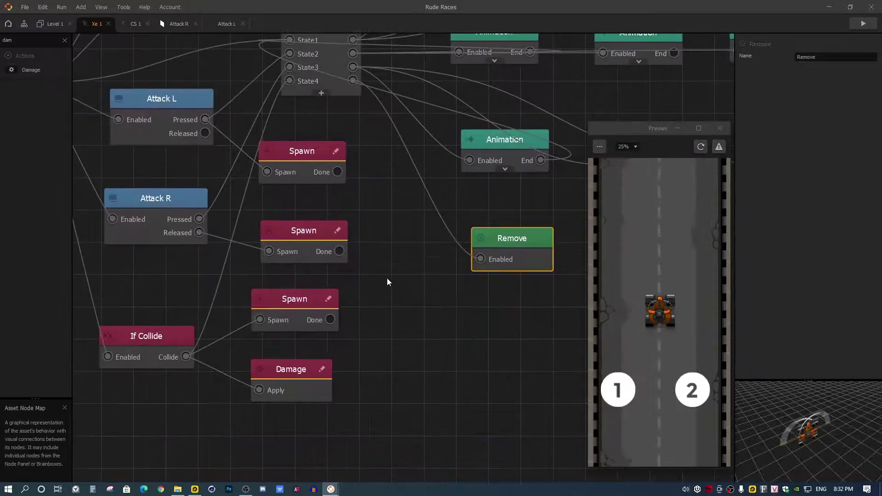
{"action": "left_click", "coordinate": [295, 302]}
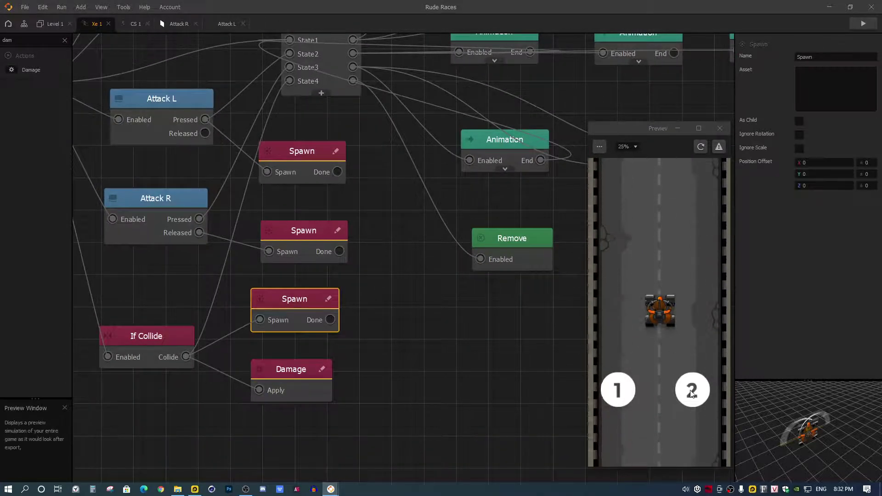
Step: Restart the preview with the full Xe 1 node map in view and test attack button 2 against the blue racer
{"action": "left_click", "coordinate": [700, 146]}
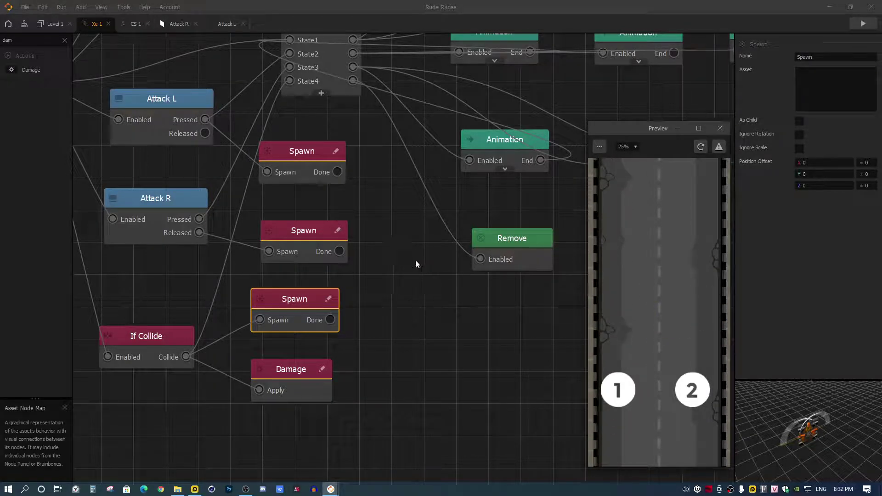
{"action": "scroll", "coordinate": [376, 287], "scroll_direction": "down", "scroll_amount": 1}
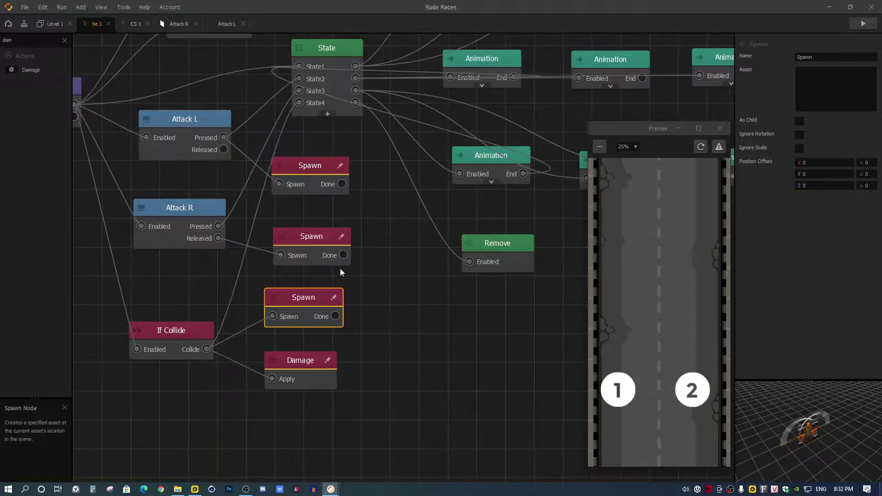
{"action": "scroll", "coordinate": [340, 268], "scroll_direction": "down", "scroll_amount": 3}
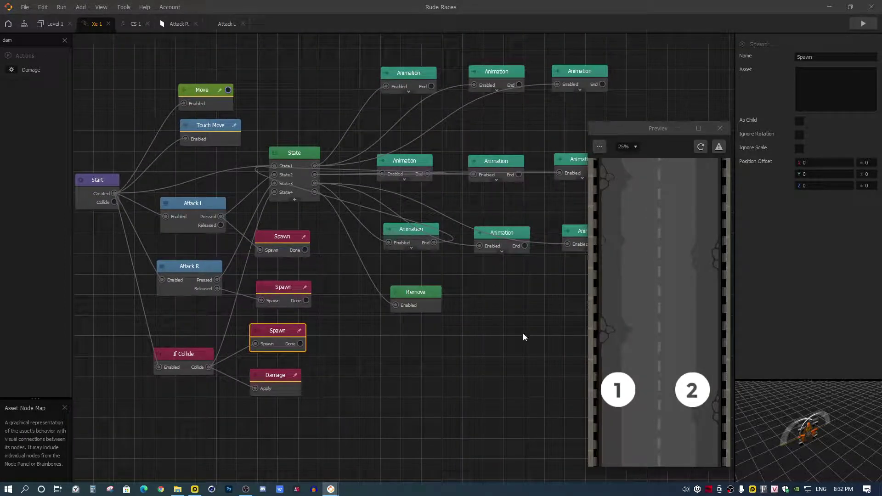
{"action": "left_click", "coordinate": [702, 147]}
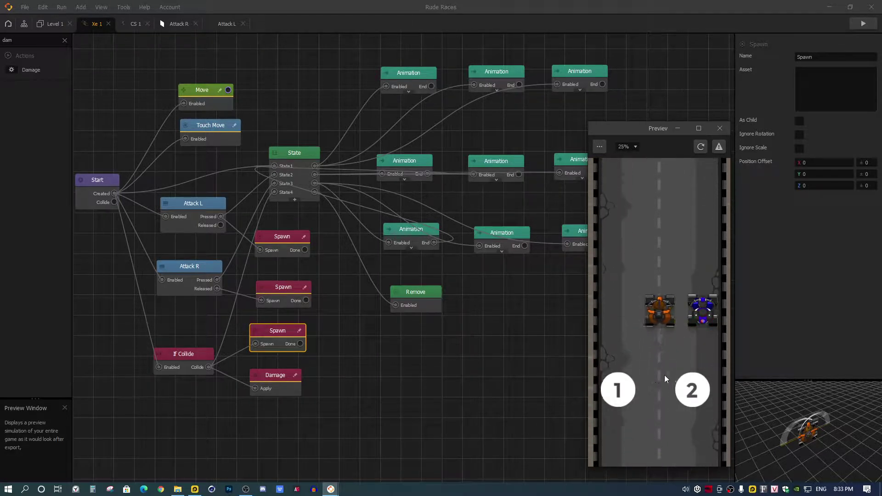
{"action": "left_click", "coordinate": [696, 398]}
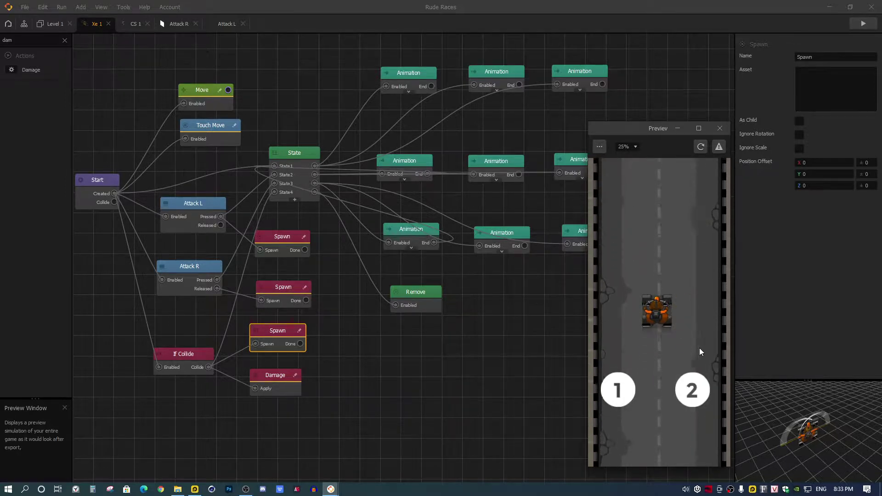